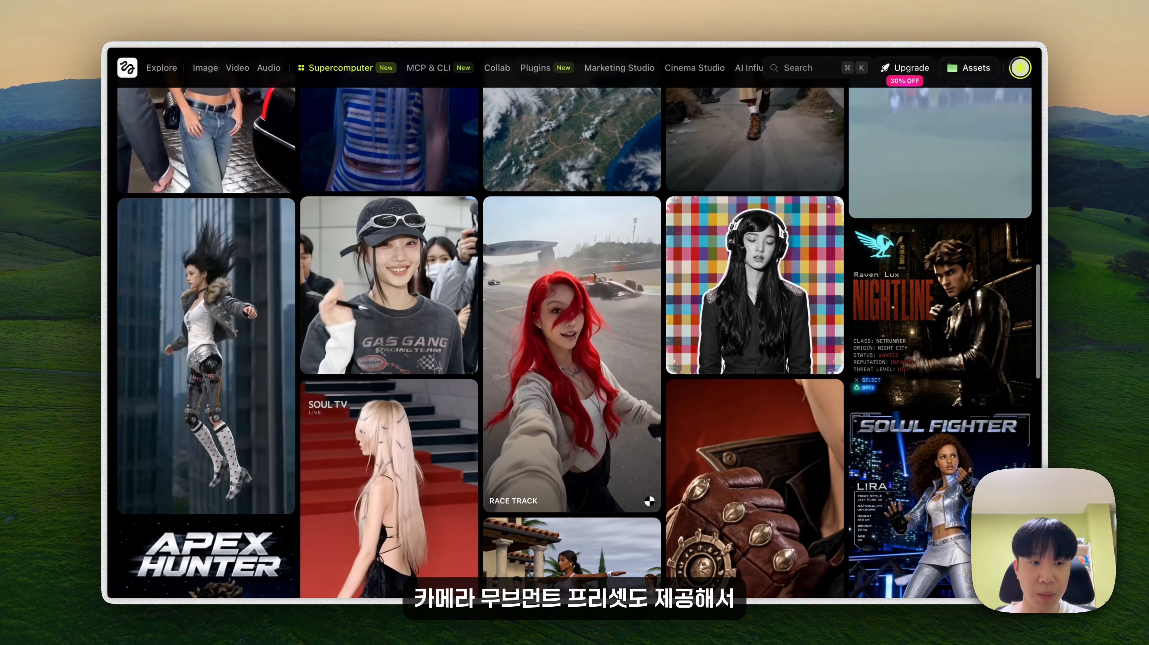
Step: Browse the Higgsfield showcase, then open its MCP & CLI page and view the connection instructions for Hermes
scroll(575, 343, "down", 1)
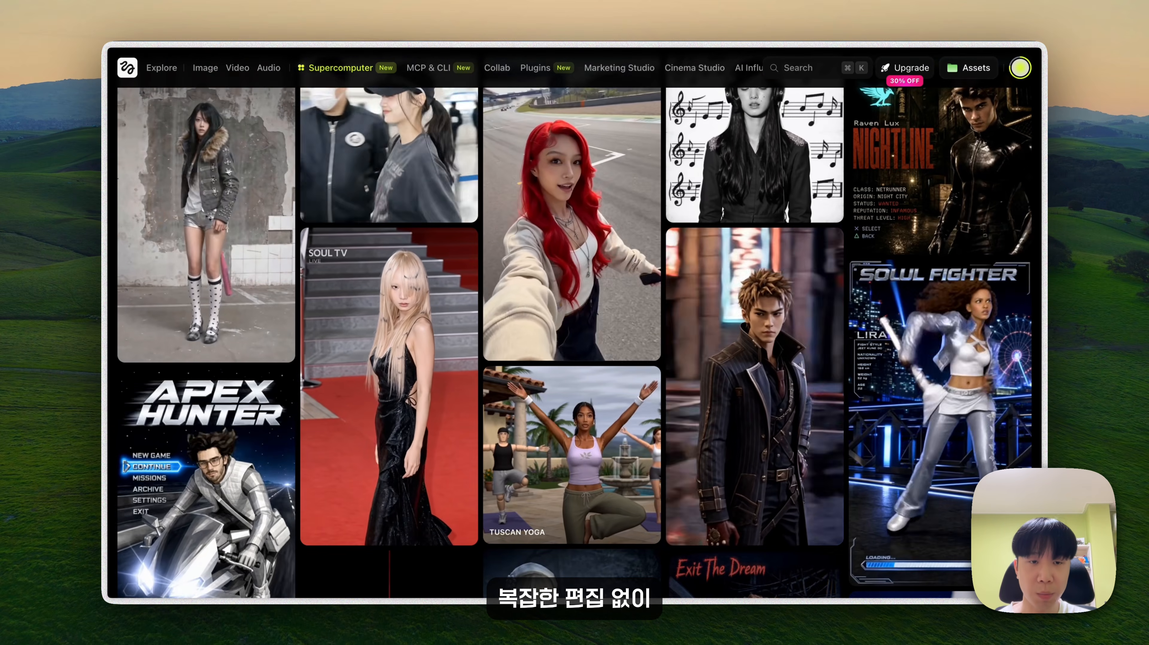
scroll(575, 343, "up", 3)
scroll(575, 343, "down", 9)
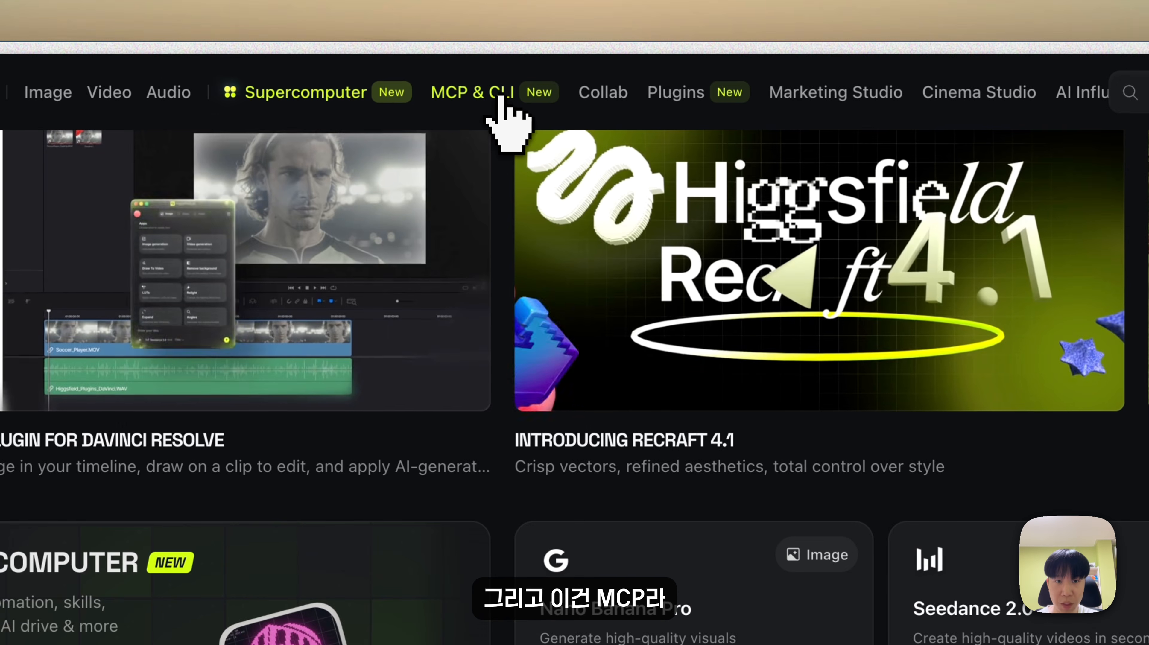
left_click(502, 101)
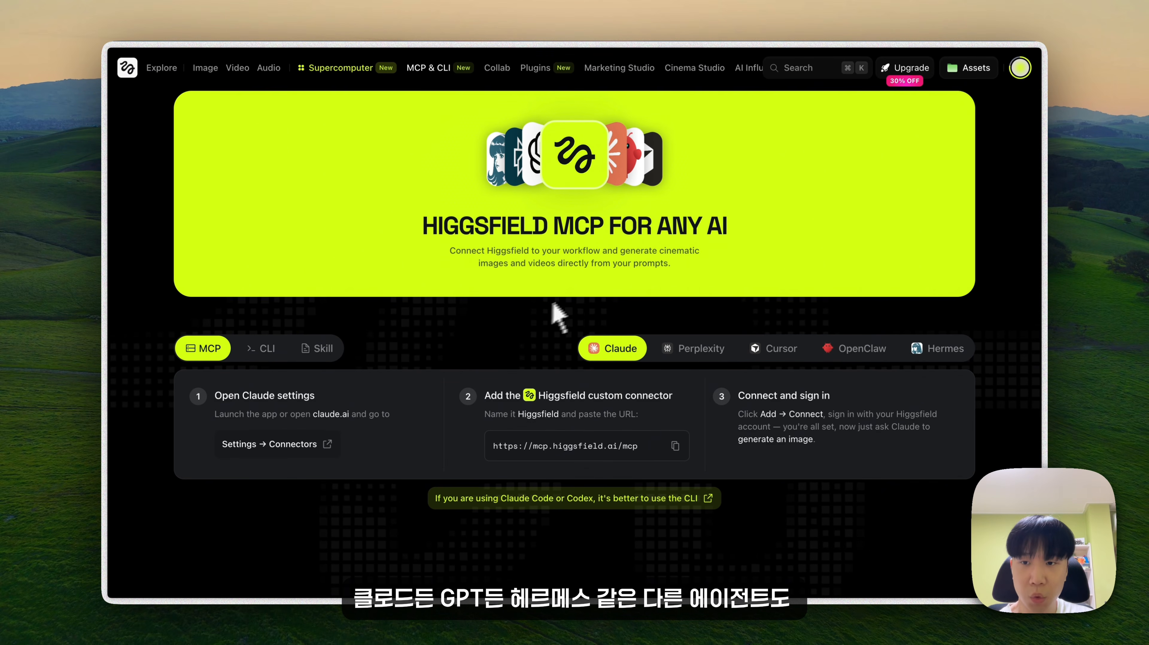
left_click(916, 353)
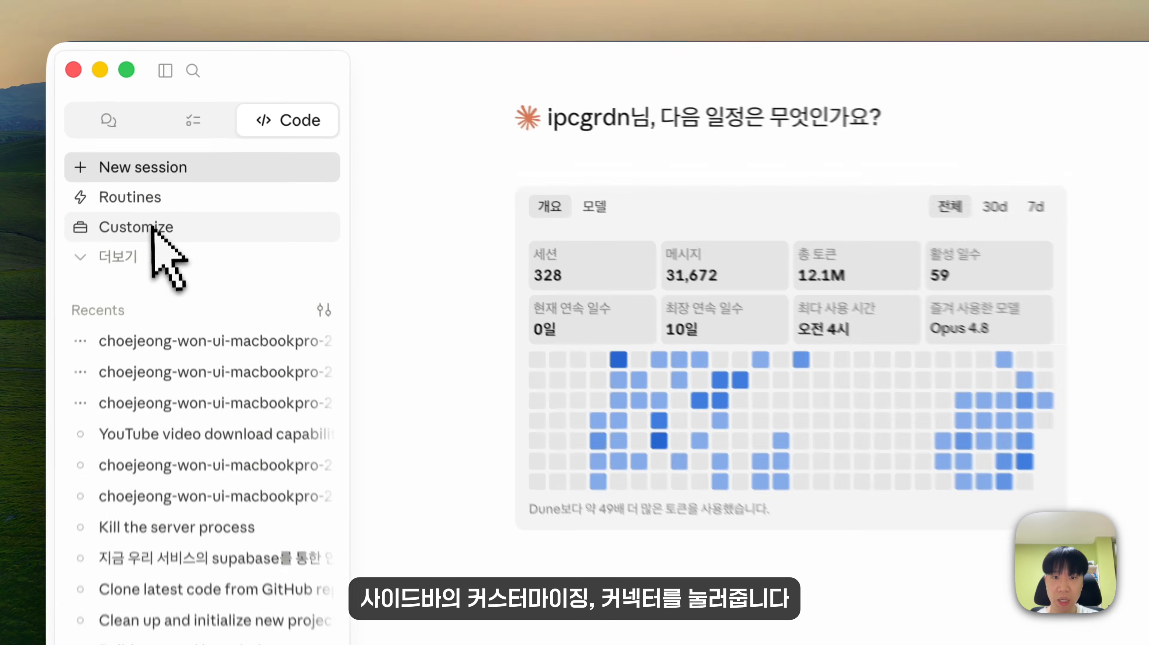
Step: Switch to Claude's connector settings and start adding a custom connector
left_click(146, 234)
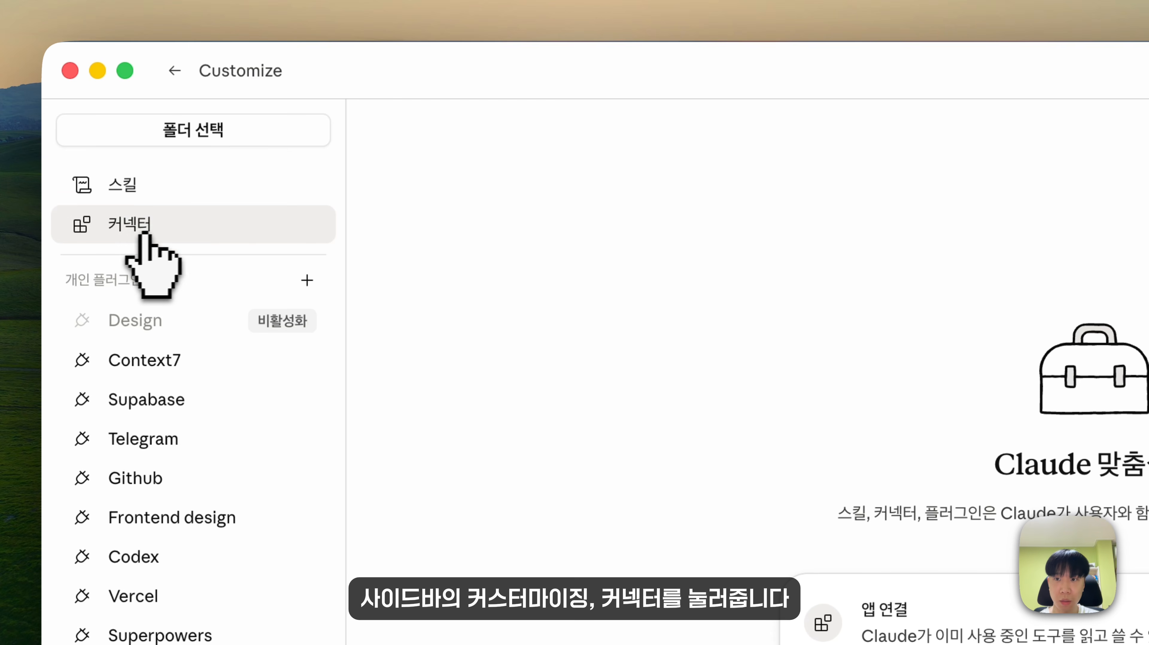
left_click(211, 224)
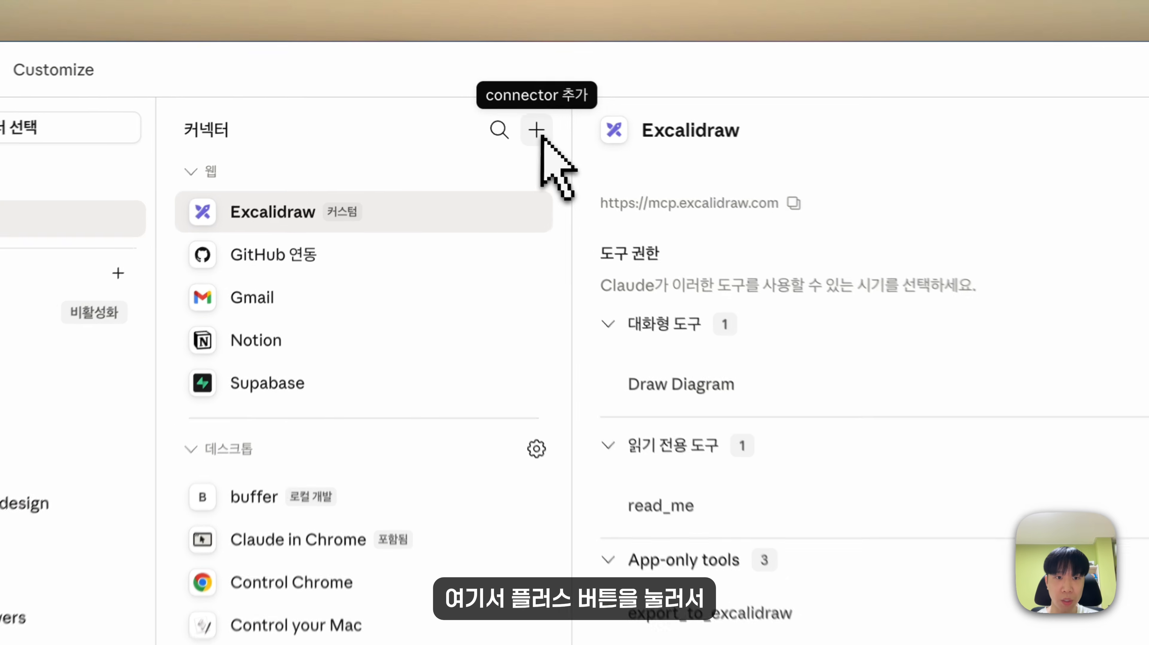
left_click(540, 136)
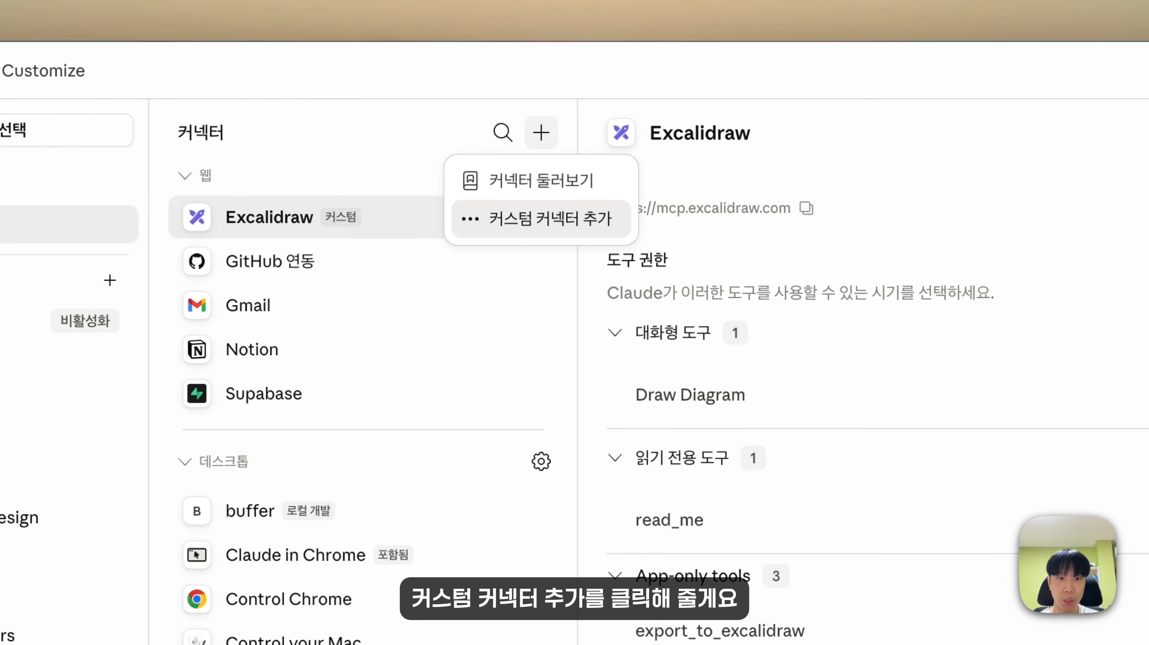
left_click(541, 218)
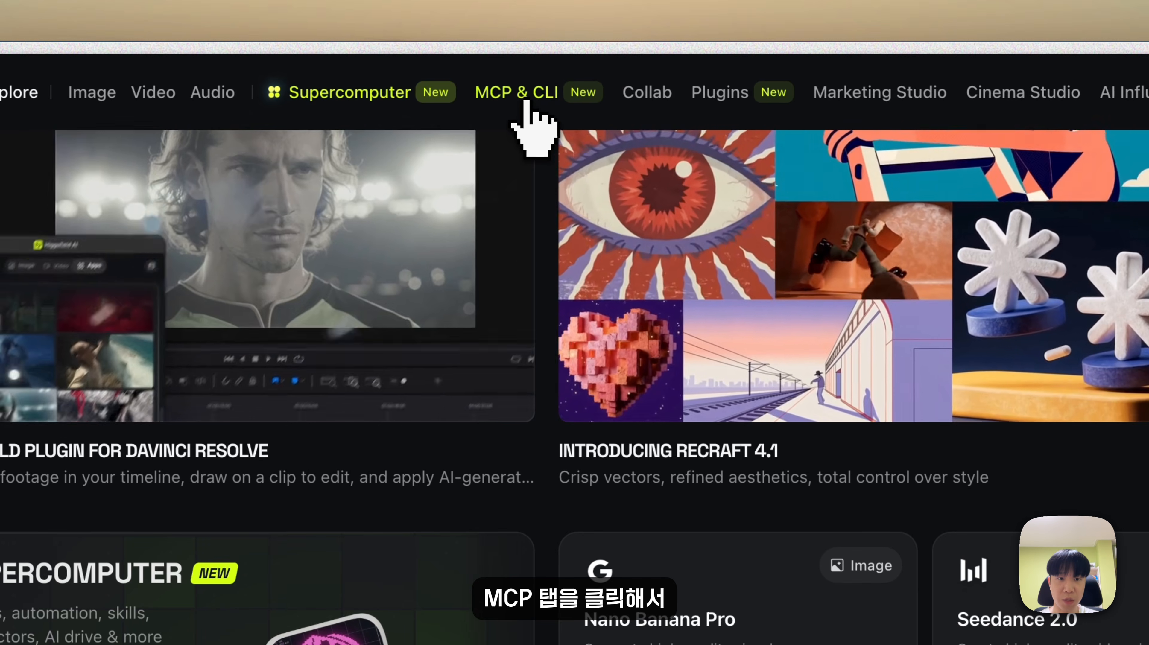
Step: Copy the custom connector URL for Claude from Higgsfield's MCP & CLI page
left_click(429, 68)
scroll(548, 490, "down", 3)
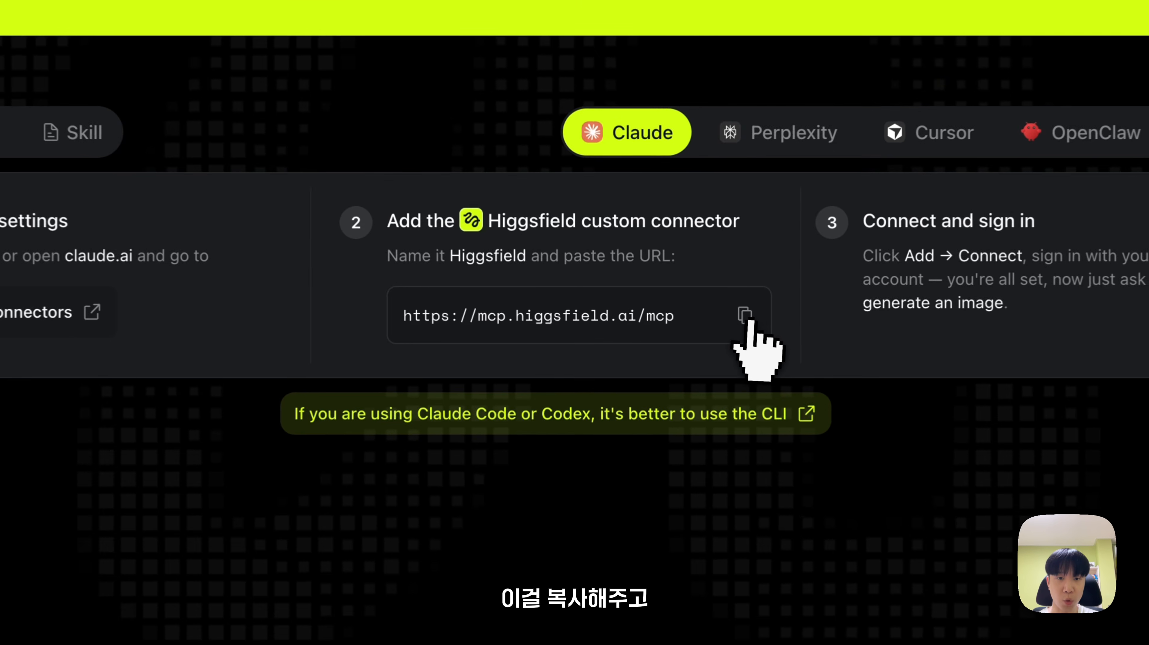
left_click(675, 316)
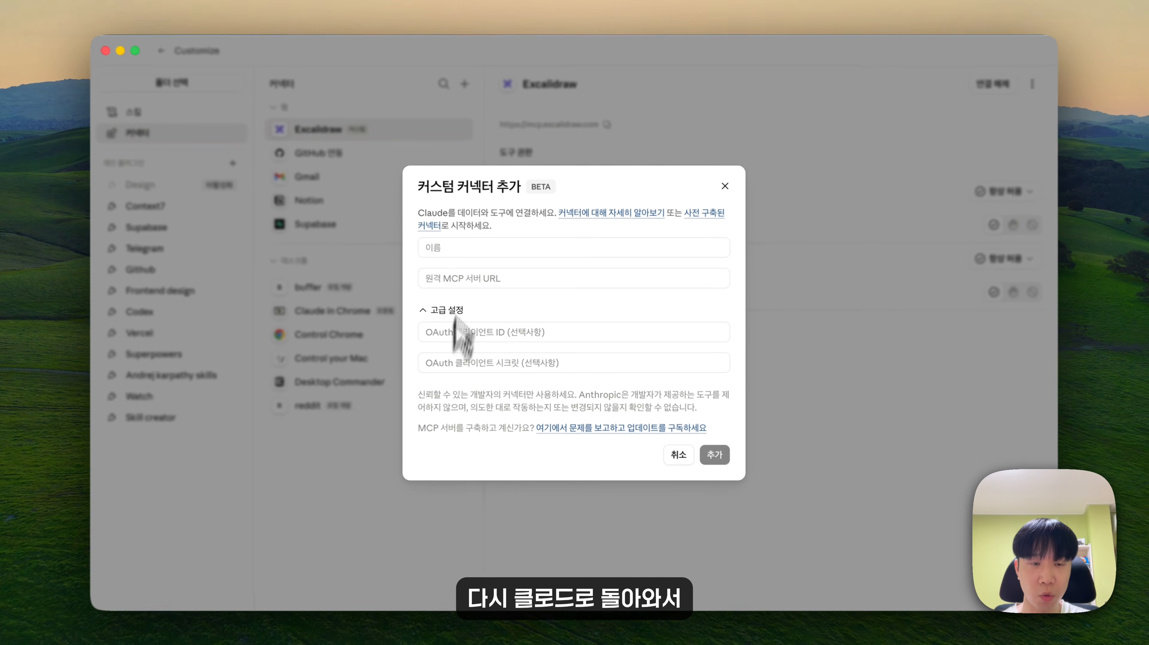
left_click(466, 253)
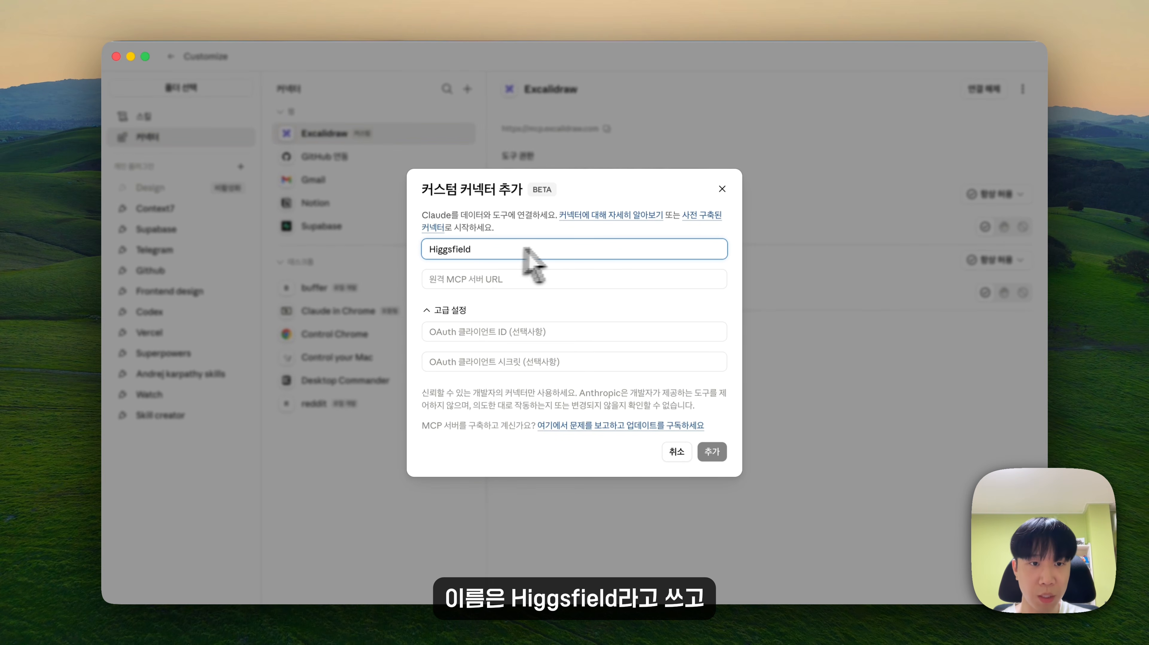
left_click(498, 281)
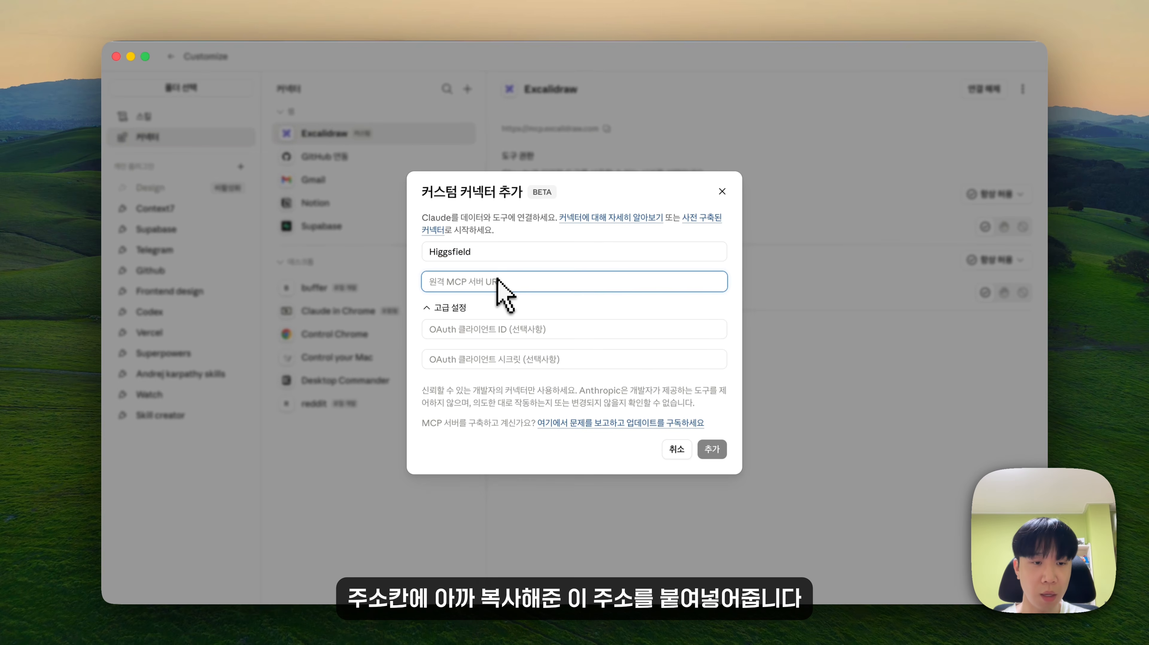
key("super+v")
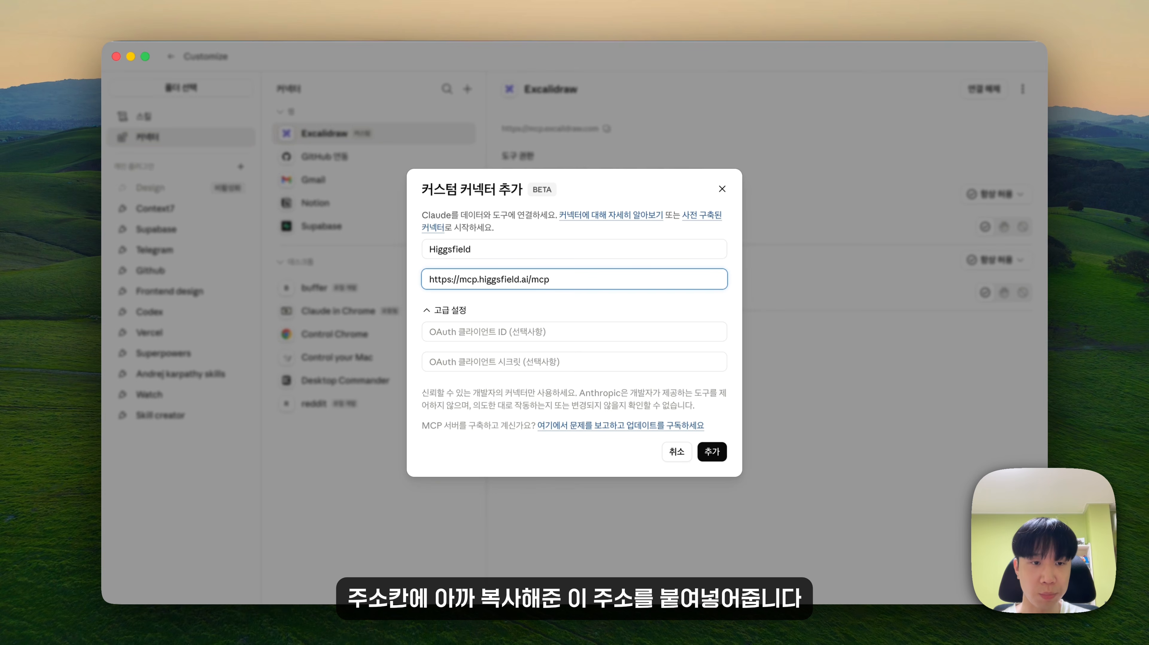
left_click(712, 451)
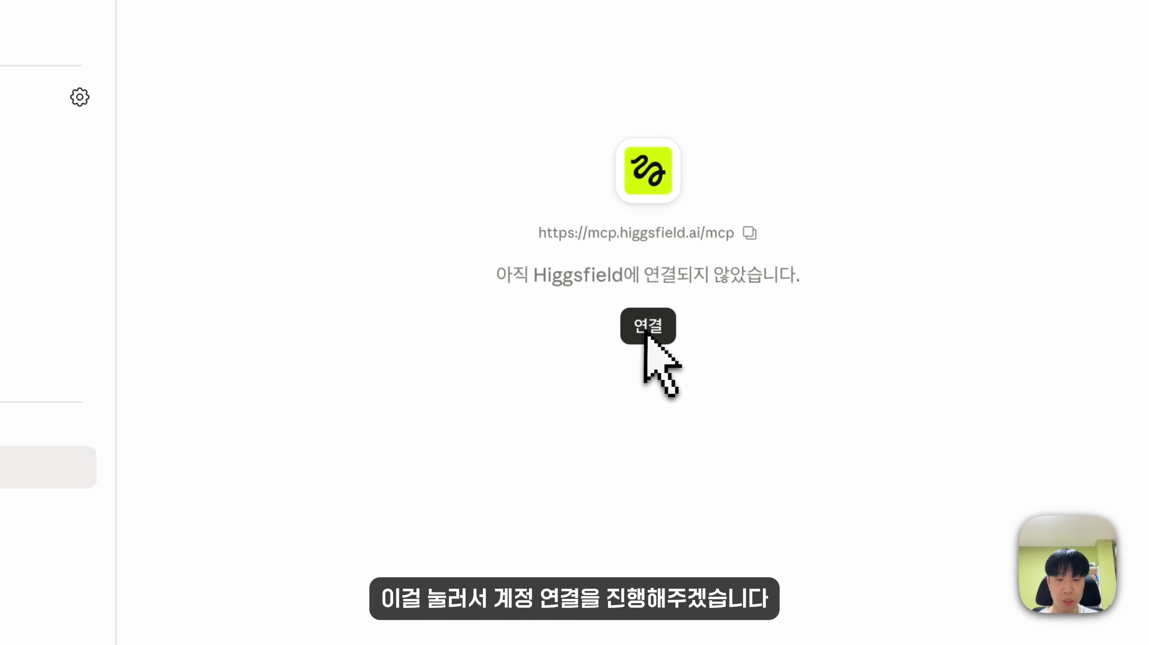
left_click(767, 382)
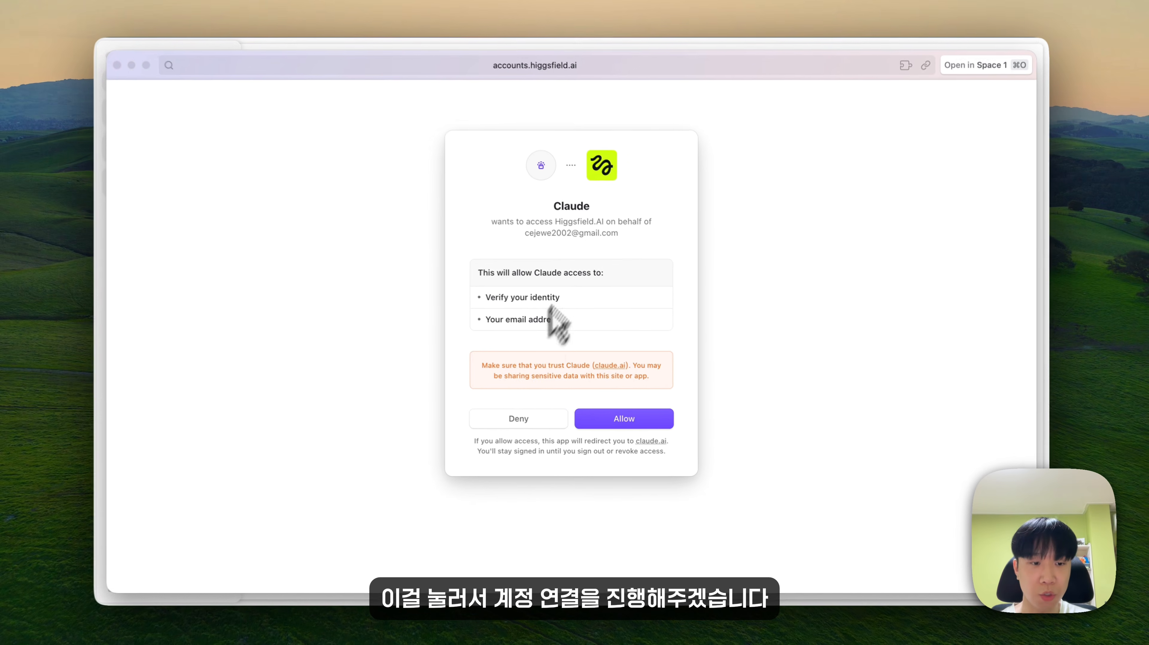
left_click(601, 420)
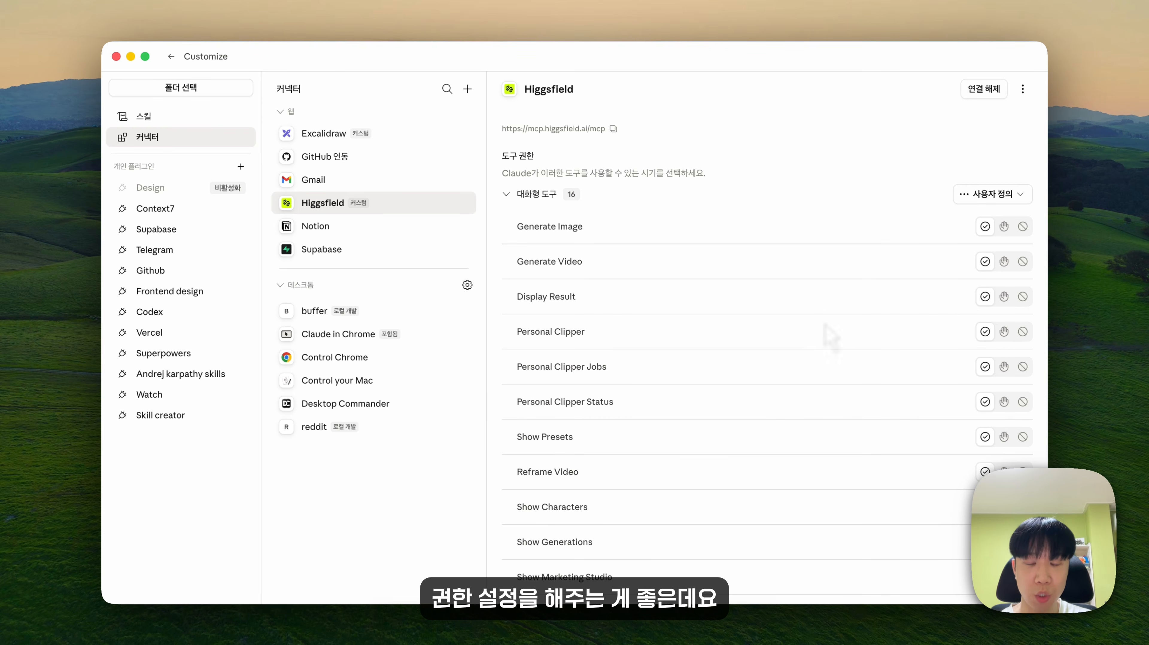
Step: Require approval for the Higgsfield connector's generate_image and generate_video tools
scroll(752, 284, "down", 2)
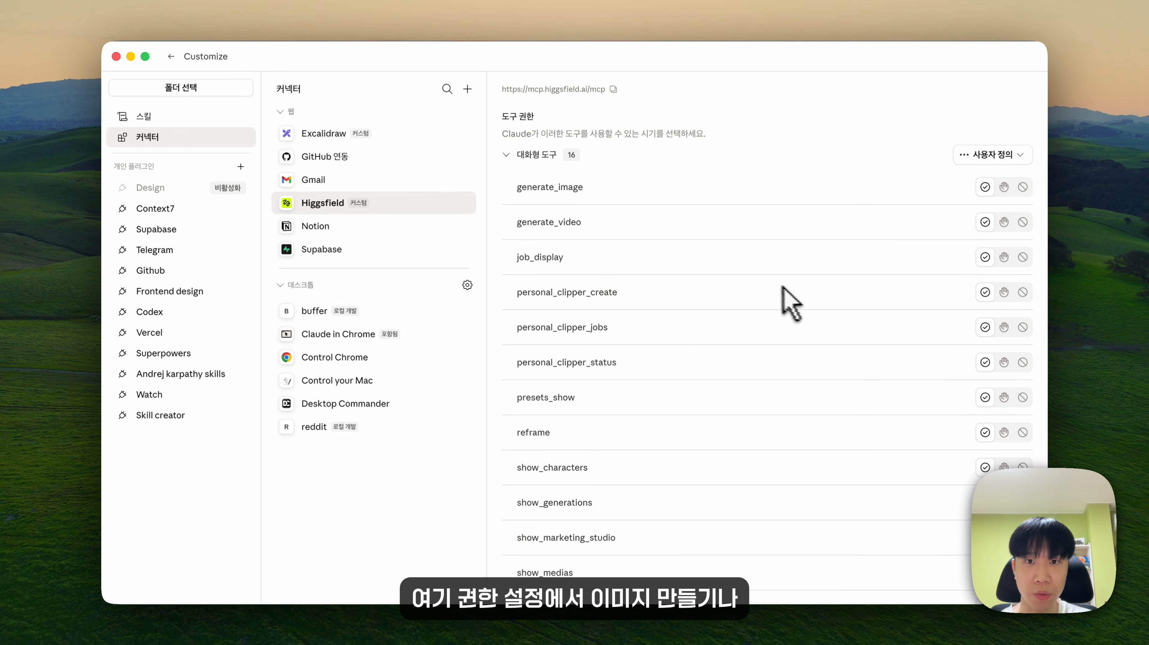
left_click_drag(605, 186, 651, 228)
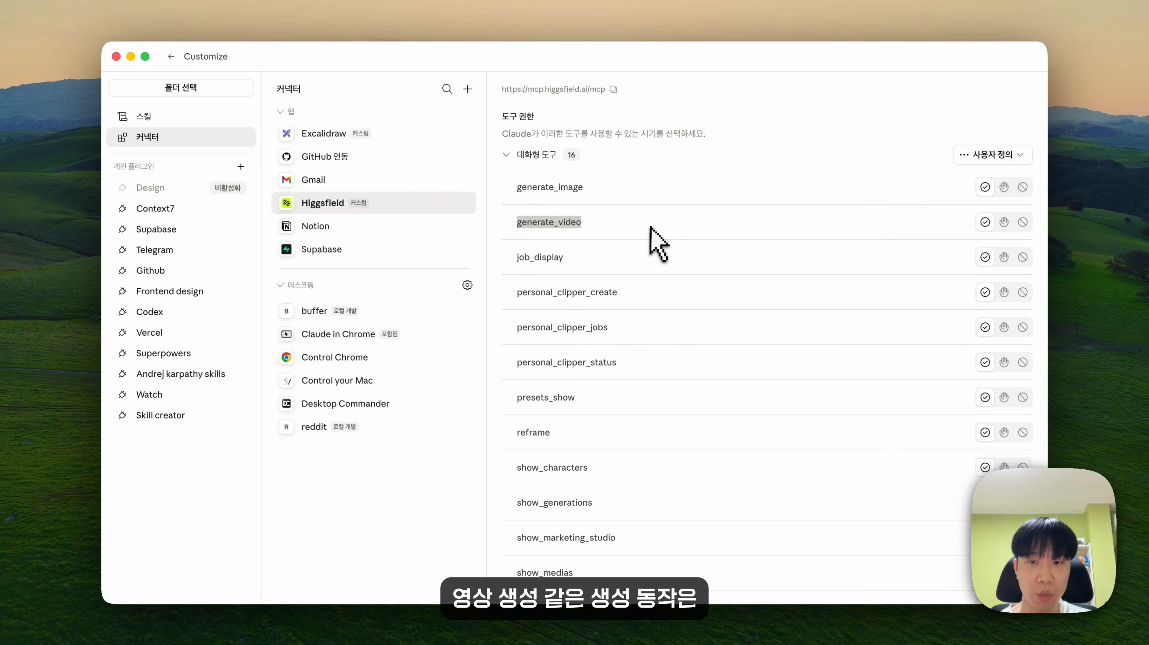
left_click(650, 228)
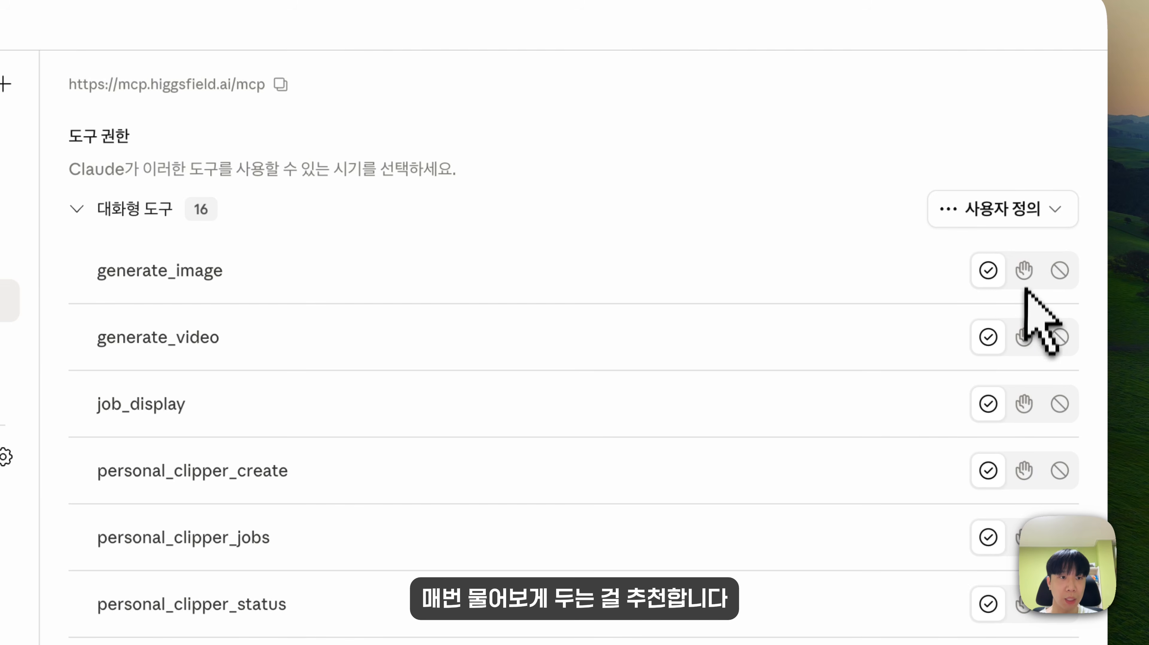
left_click(1023, 284)
left_click(1023, 336)
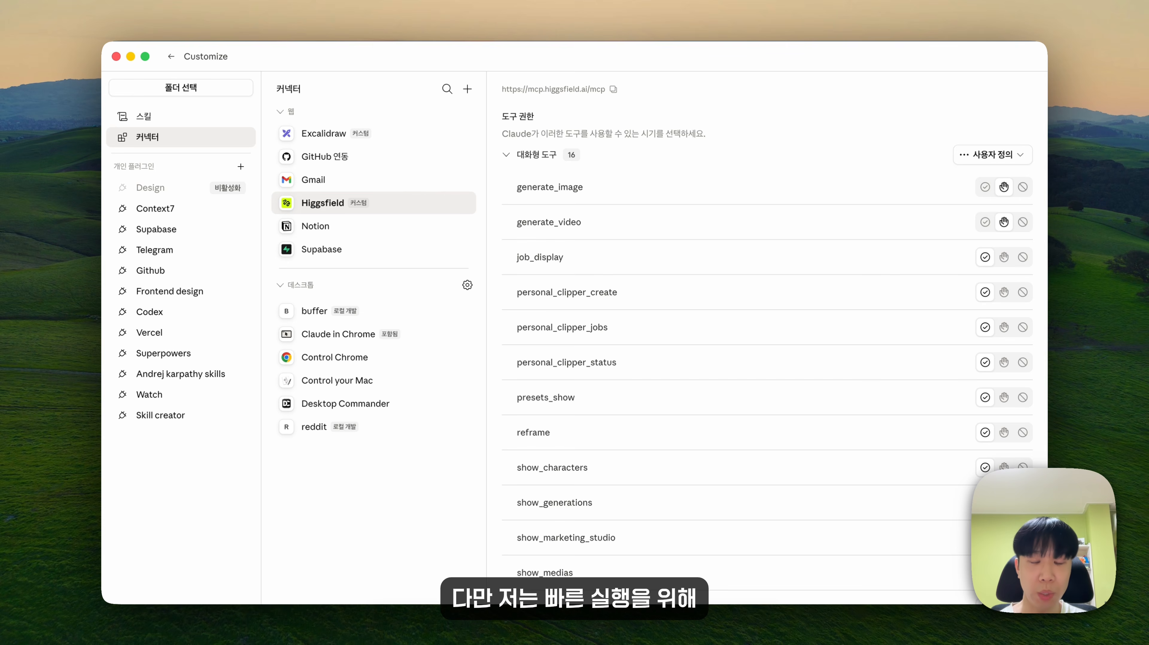
Step: Set all of the Higgsfield connector's interactive tools to always allowed (항상 허용) and look through the tool list
left_click(992, 154)
left_click(987, 184)
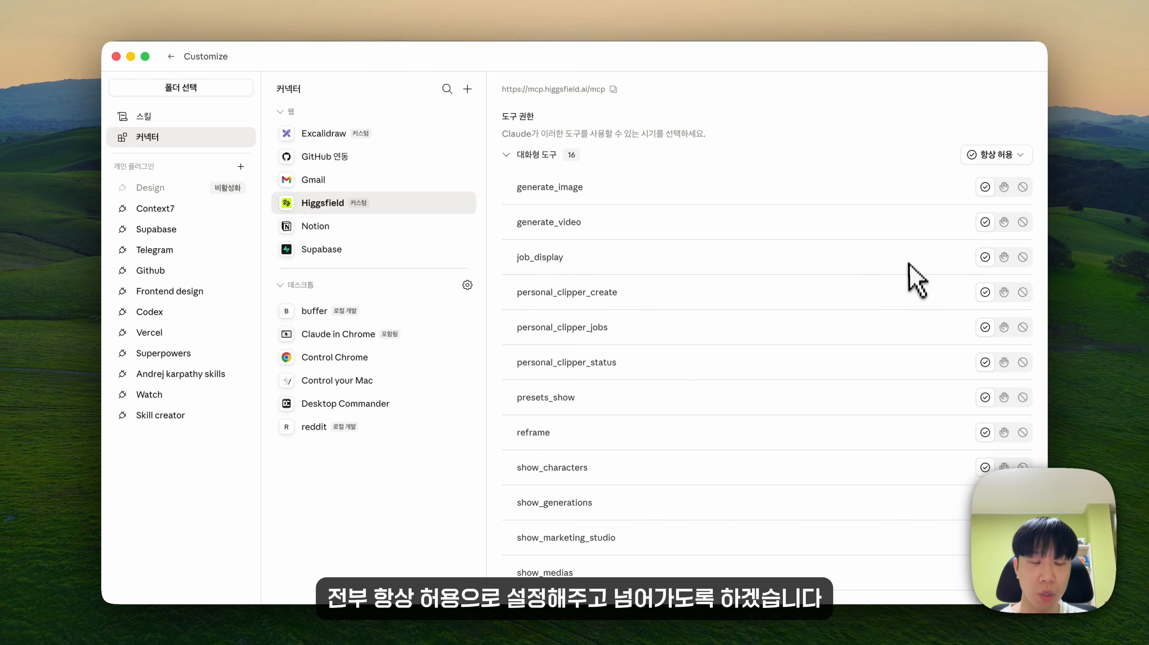
scroll(903, 335, "down", 8)
scroll(903, 336, "down", 3)
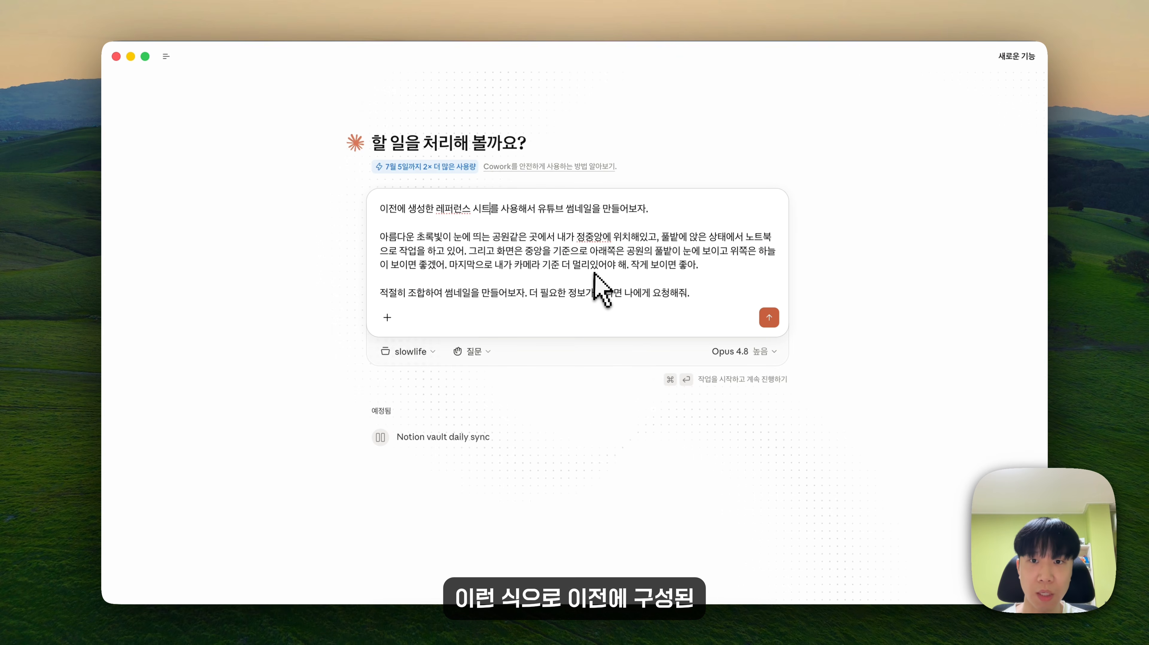
triple_click(456, 258)
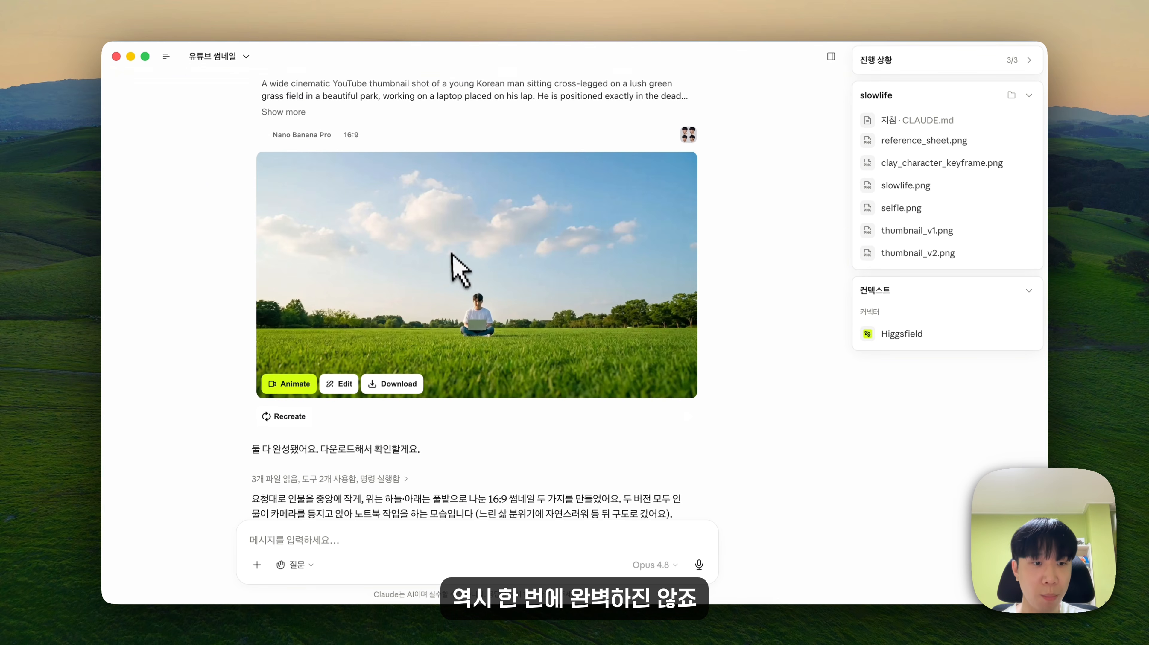
left_click(453, 267)
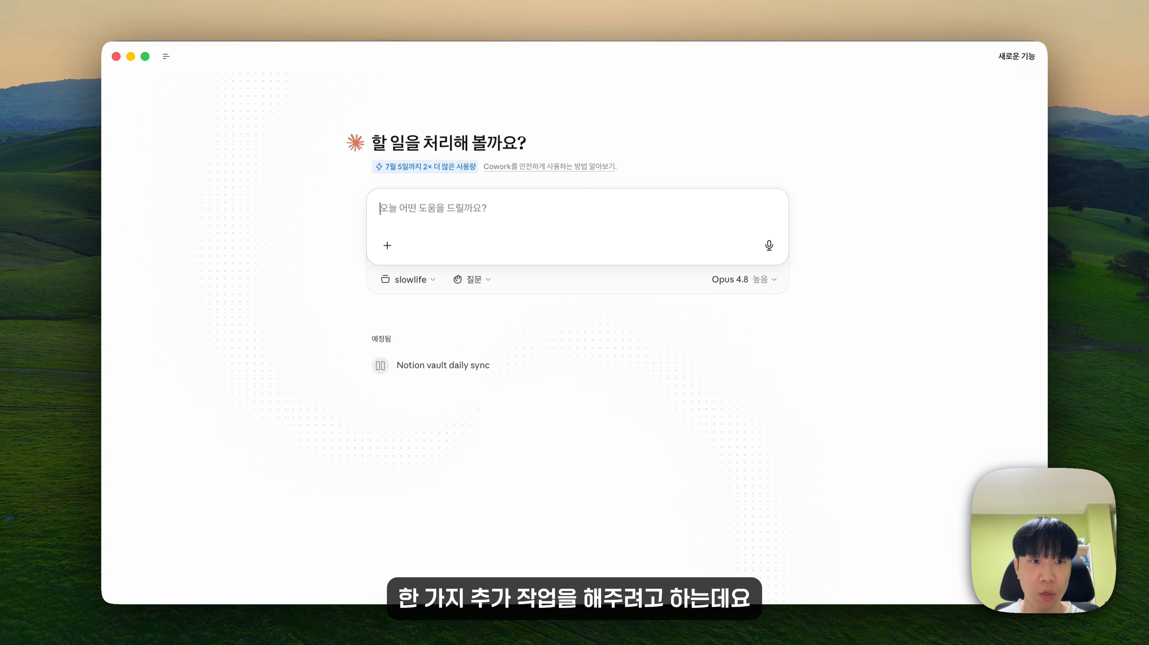
Step: Request a 3D clay emoji style video of the reference-sheet character walking left to right and waving in a sunny meadow, and play it
type("나에 대한 레퍼런스 시트를 참고해서 3D Clay emoji Illustration 스타일로 왼쪽에서 오른쪽으로 걸어가면서 인사하는, 작은 나의 캐릭터 영상을 만들어줘.  배경은 쨍한 햇살이 들어오는 광활한 초원느낌으로 만들어주고, 내 캐릭터는 너무 크지 않게 적당히 작은 크기로 표현해줘.  옷은 nerd스럽게 세팅해주고, 선글라스랑 헤드셋도 끼고 있으면 귀엽겠다.")
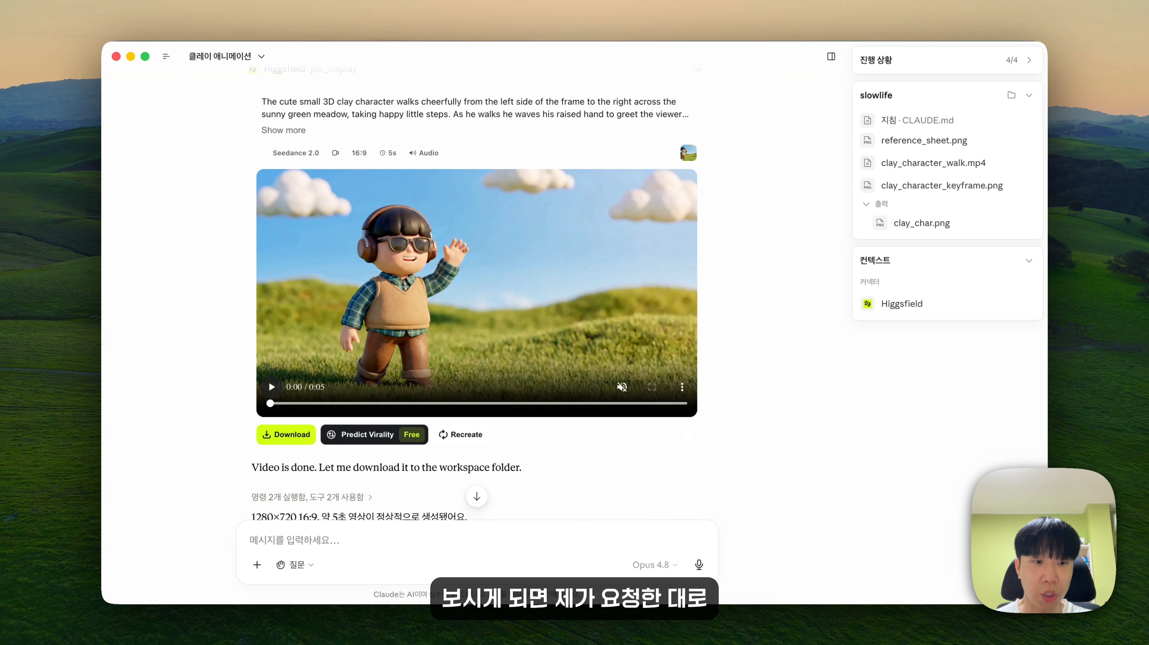
left_click(271, 387)
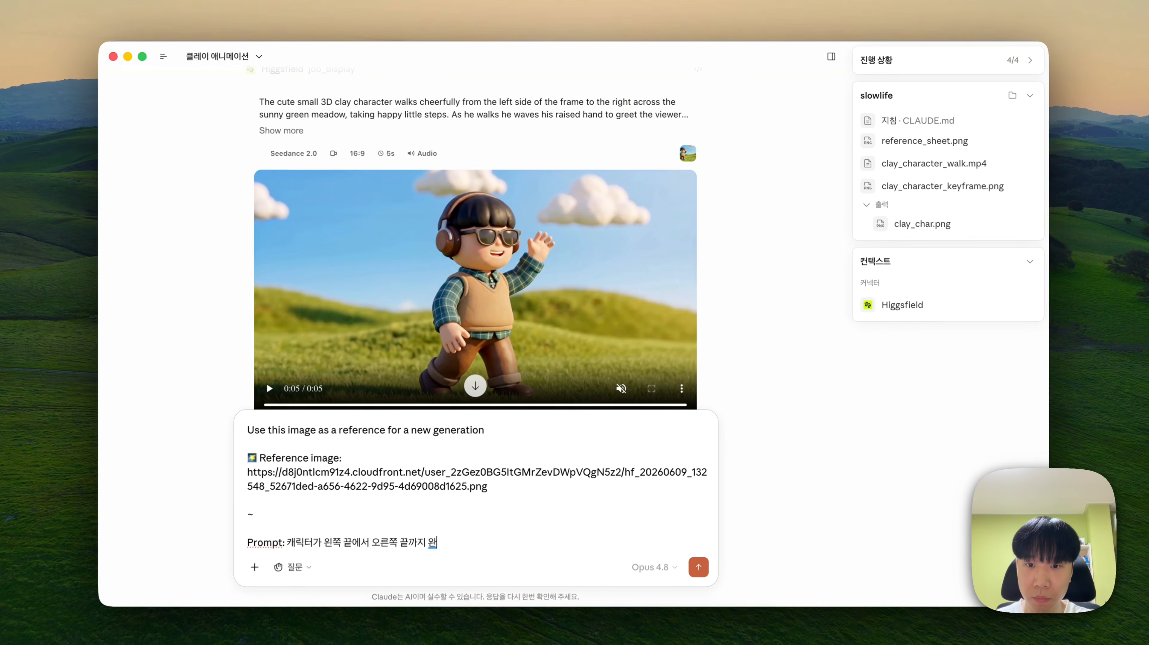
Step: Request a new generation in which the character moves from the far left end to the far right end, and play the revised video
type(", 백")
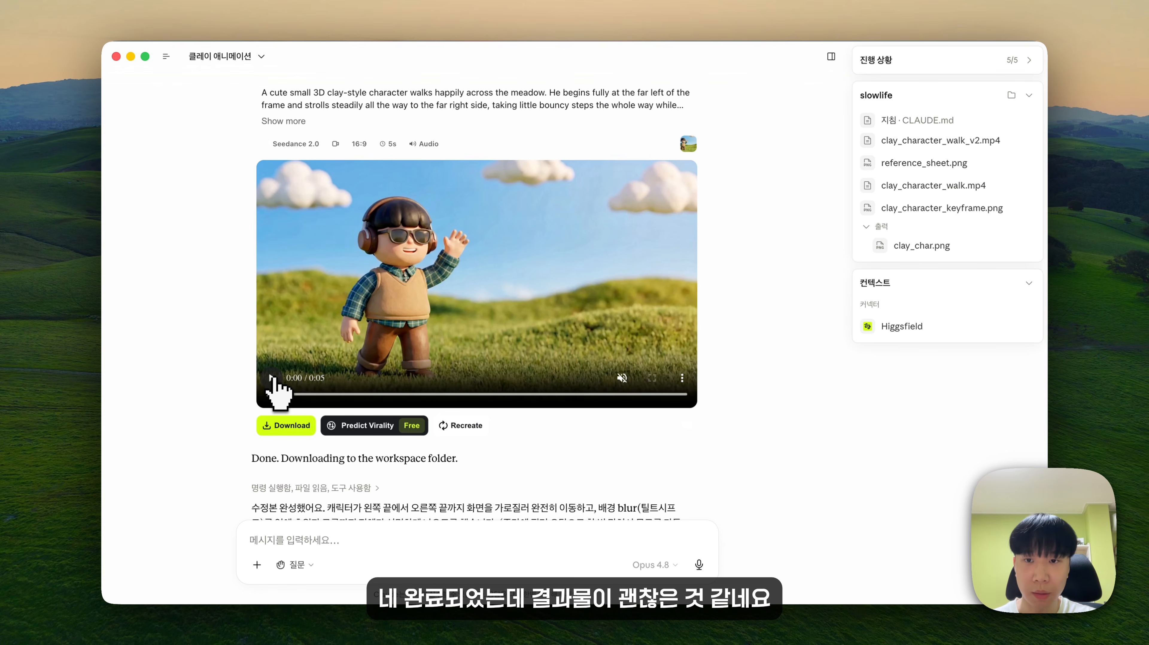
left_click(273, 379)
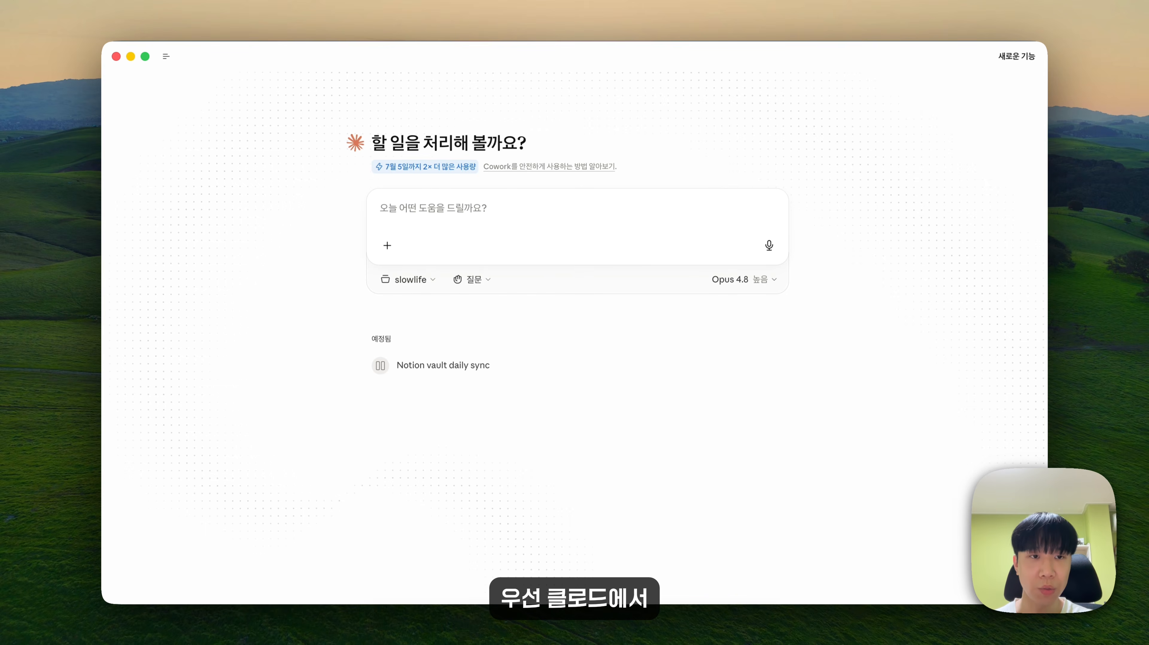
Step: Check the project folder selection for slowlife, view the folder in Finder and return to Claude
left_click(408, 280)
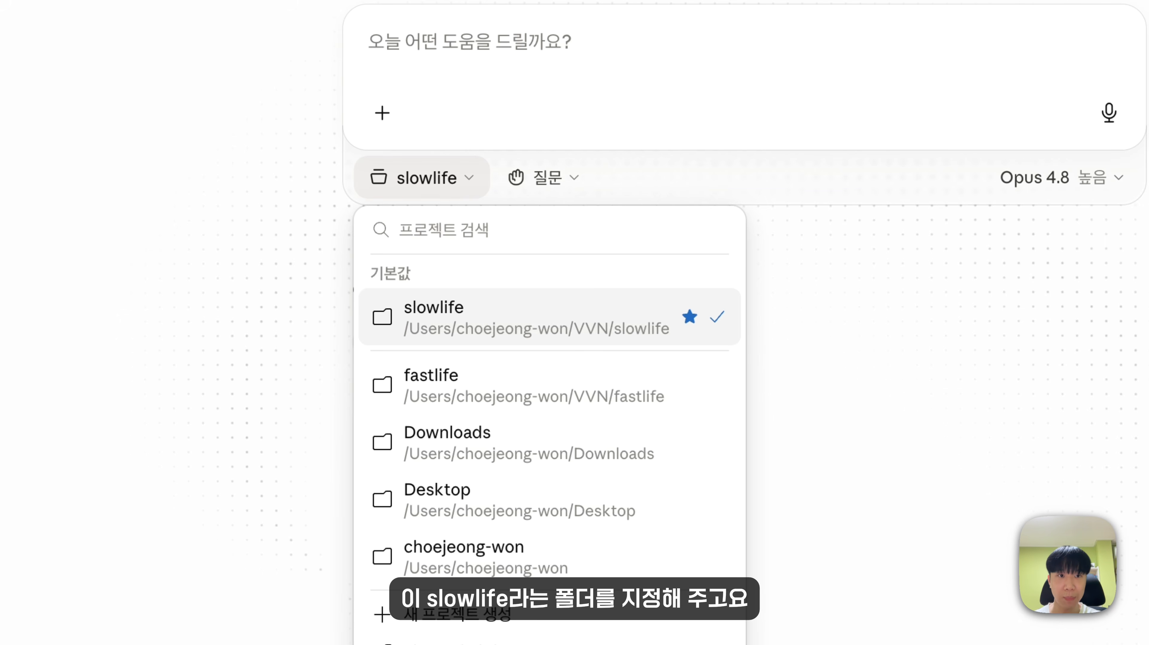
key("Escape")
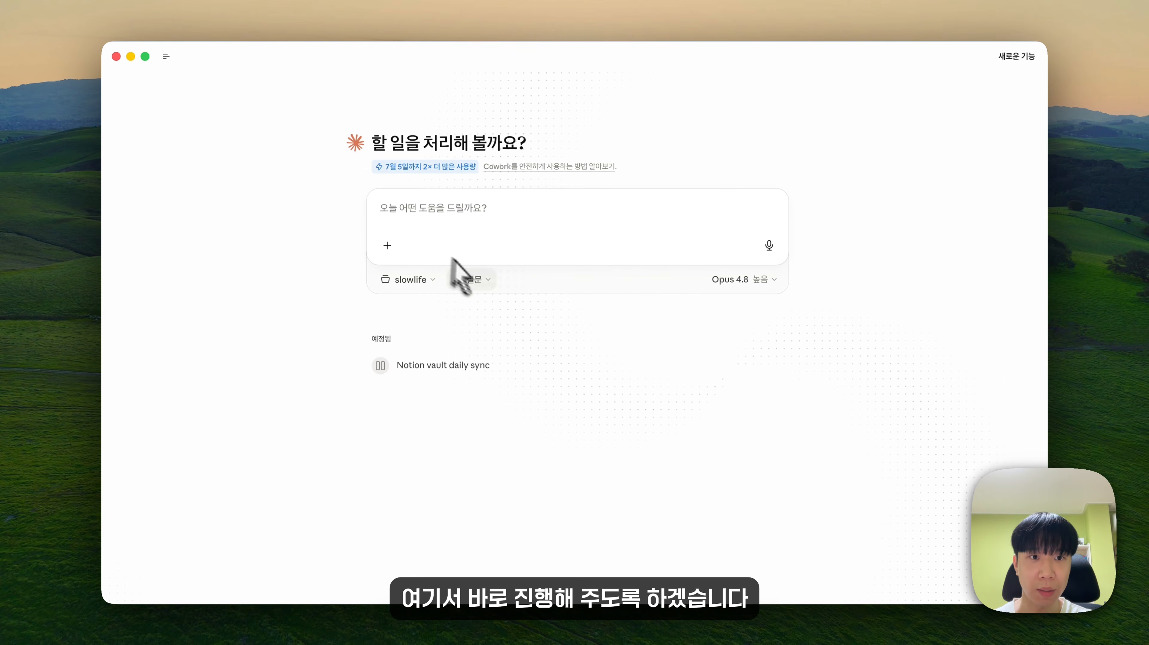
key("super+Tab")
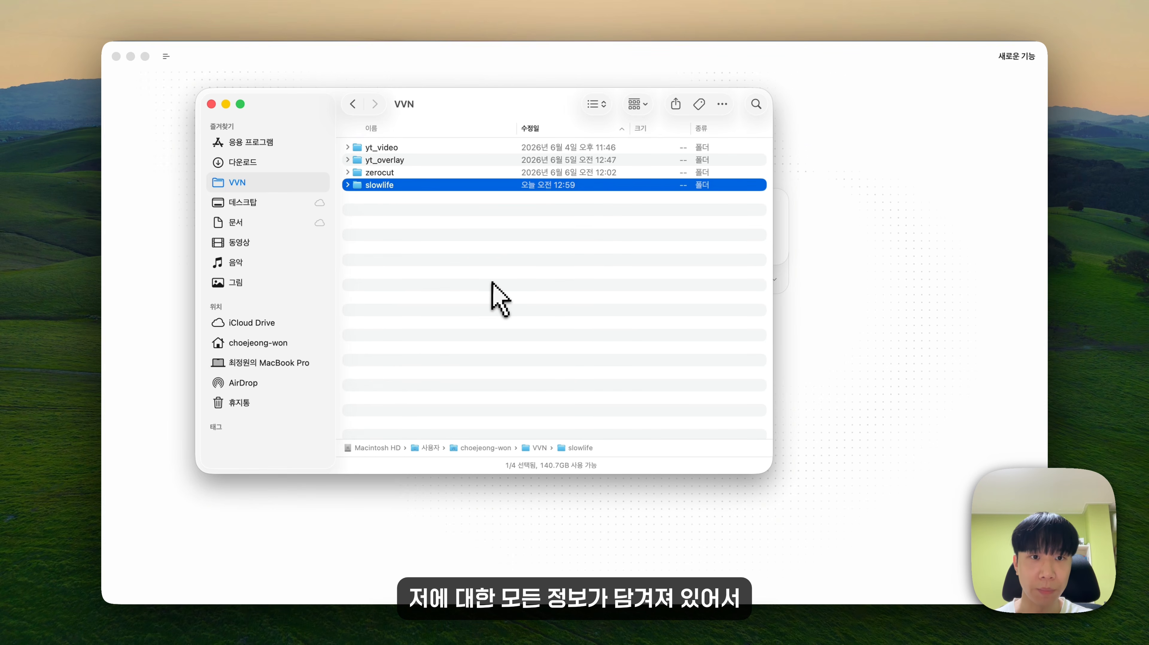
key("super+Tab")
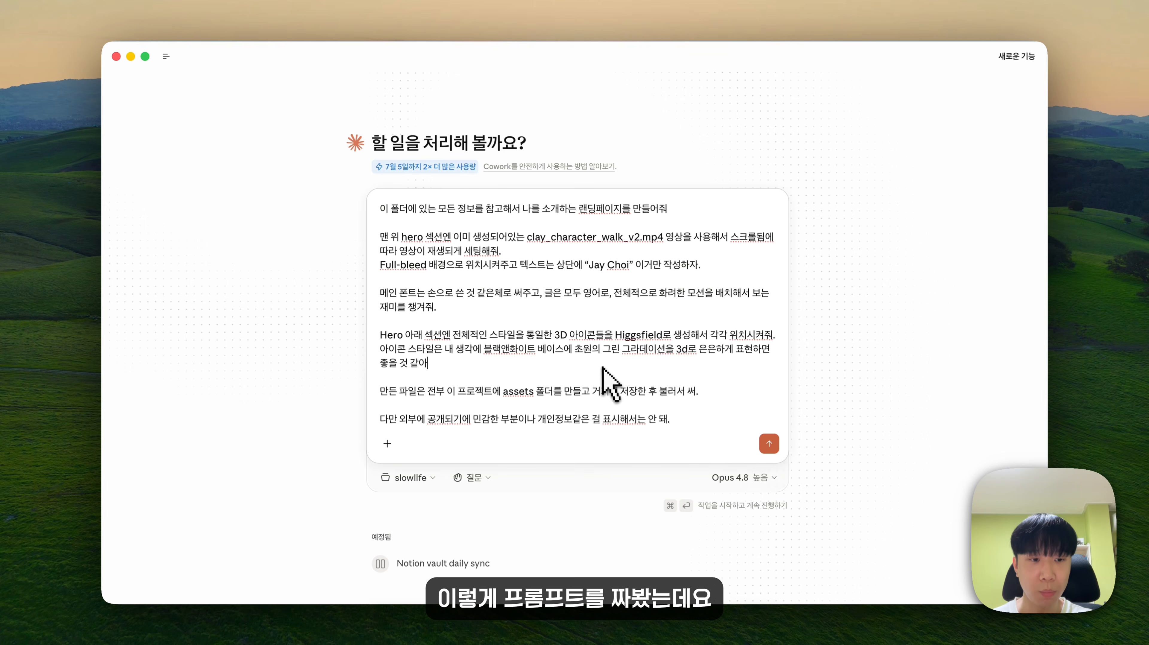
Step: Review the landing page prompt's instructions on the clay_character_walk_v2.mp4 hero video, the full-bleed background and the Higgsfield 3D icons
left_click_drag(528, 236, 663, 238)
left_click(380, 264)
left_click_drag(384, 266, 485, 265)
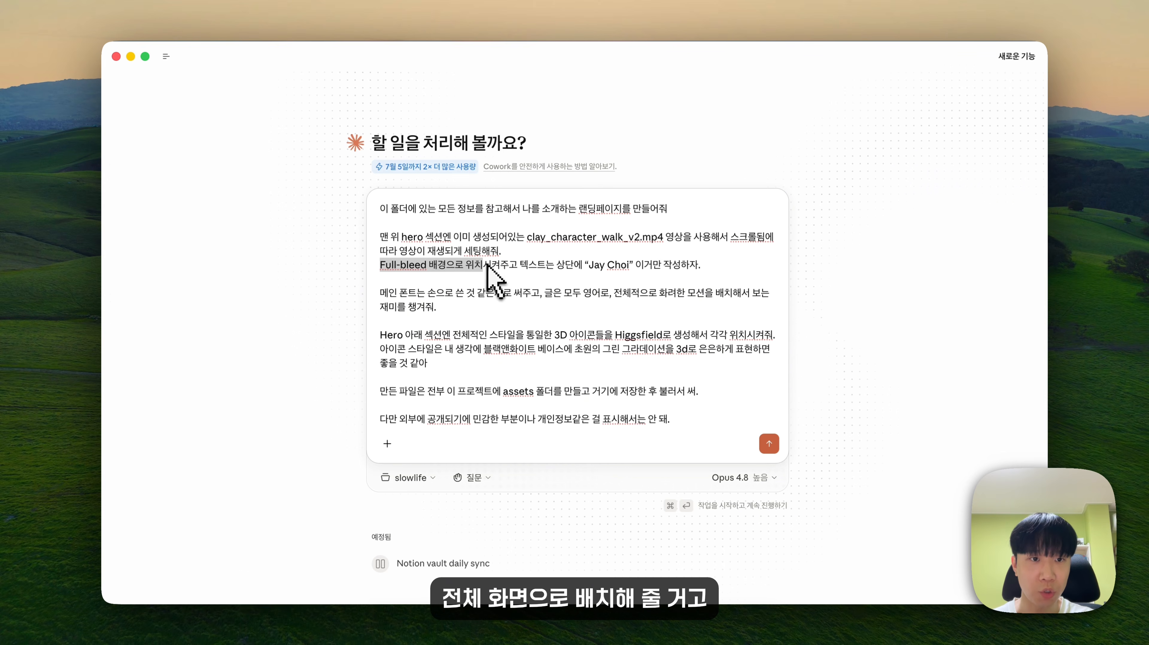
left_click(487, 334)
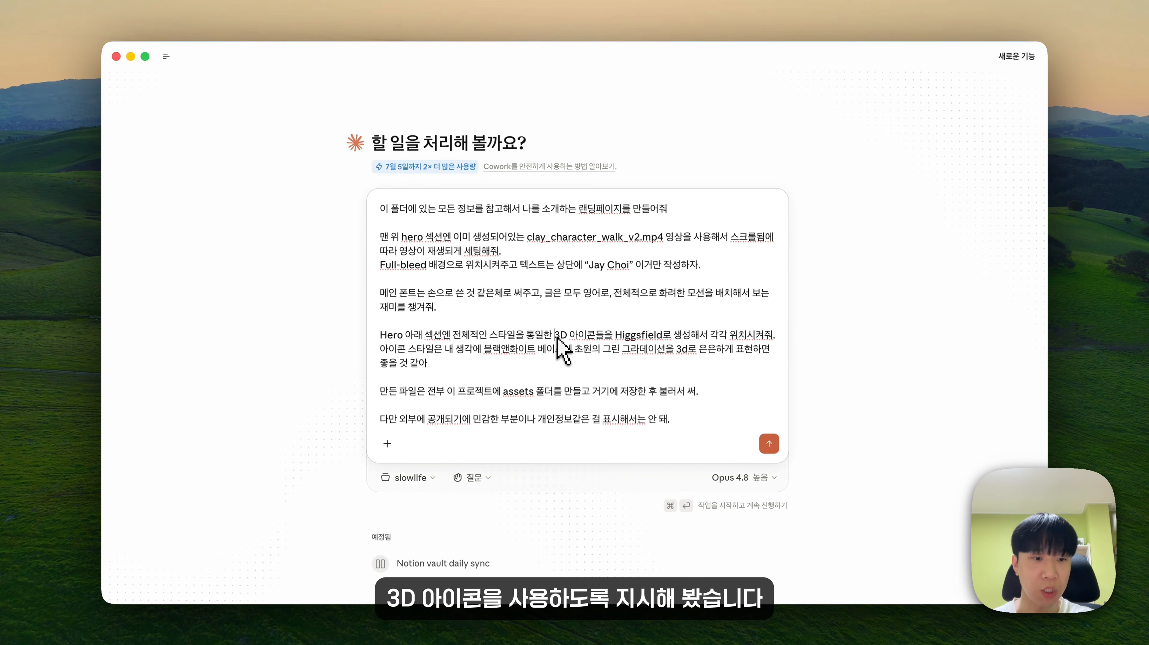
left_click_drag(556, 338, 682, 340)
left_click(682, 339)
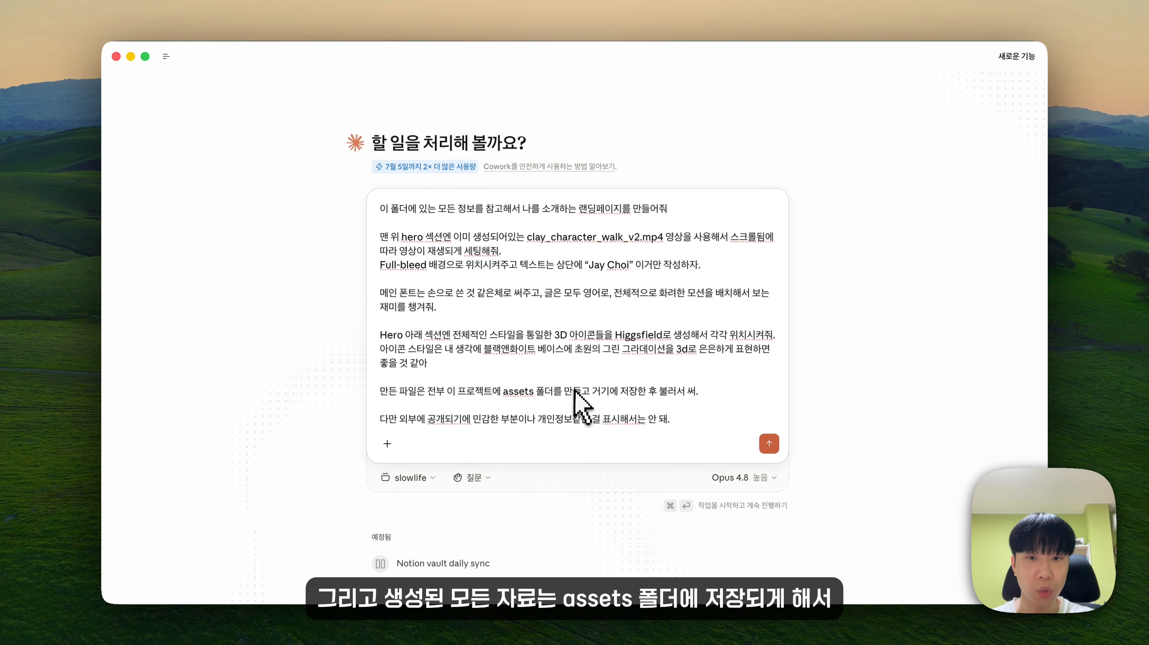
Step: Submit the landing page prompt with its assets folder instruction, and check the generated 3D icons in the slowlife assets folder
double_click(524, 391)
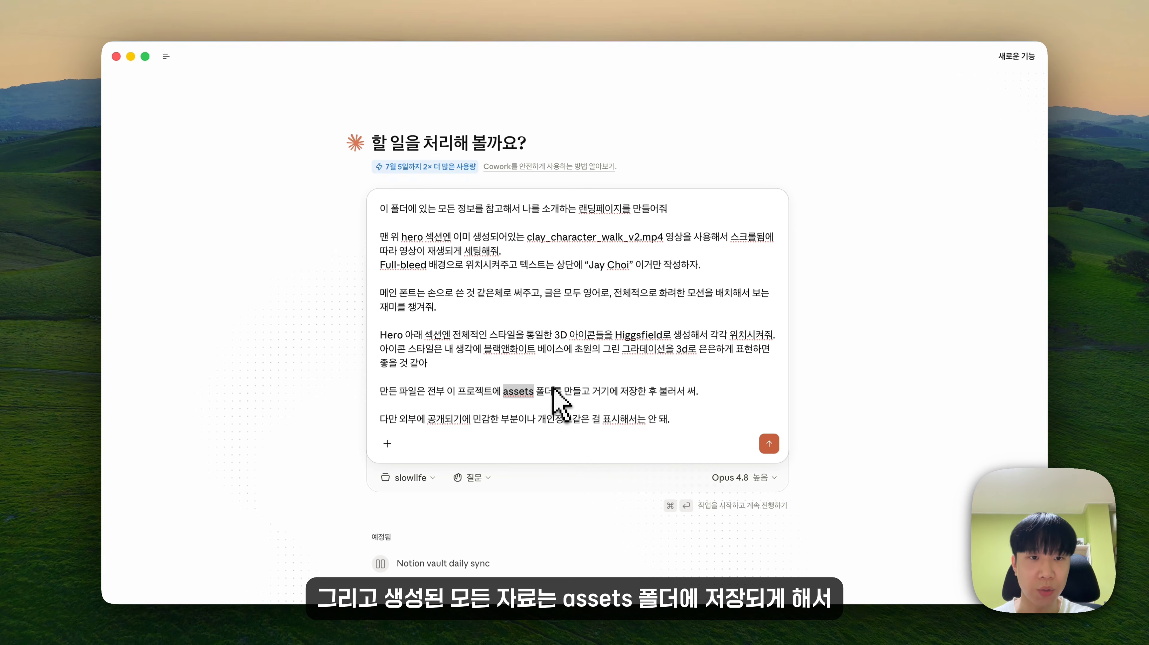
left_click_drag(557, 393, 553, 392)
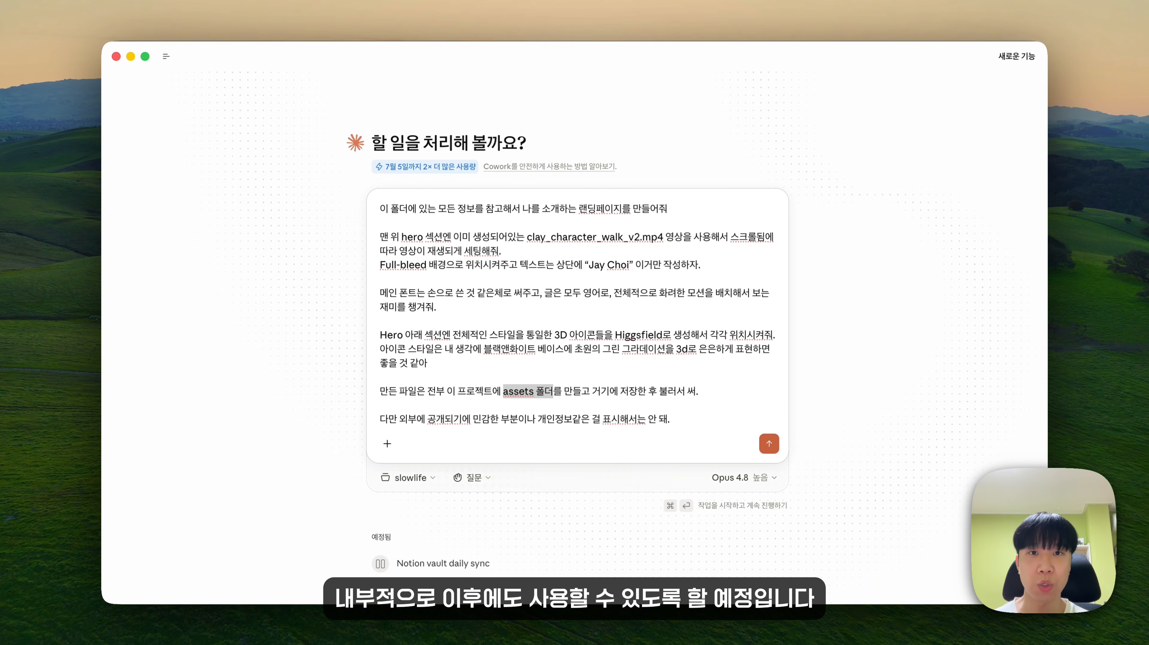
key("super+Return")
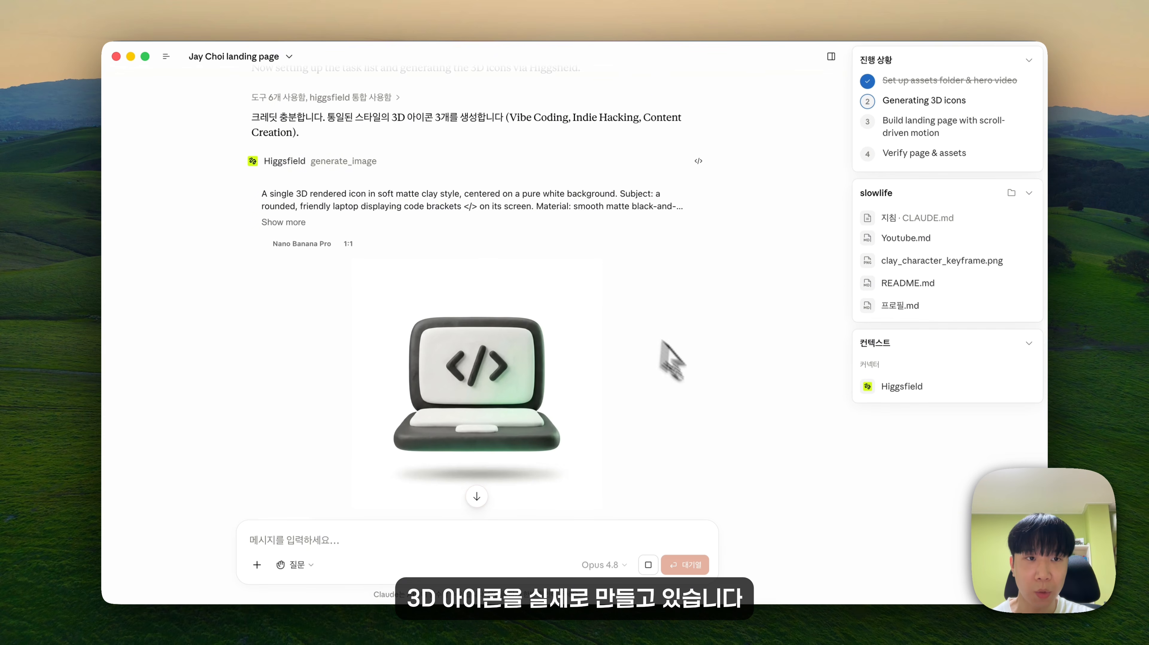
scroll(714, 381, "down", 10)
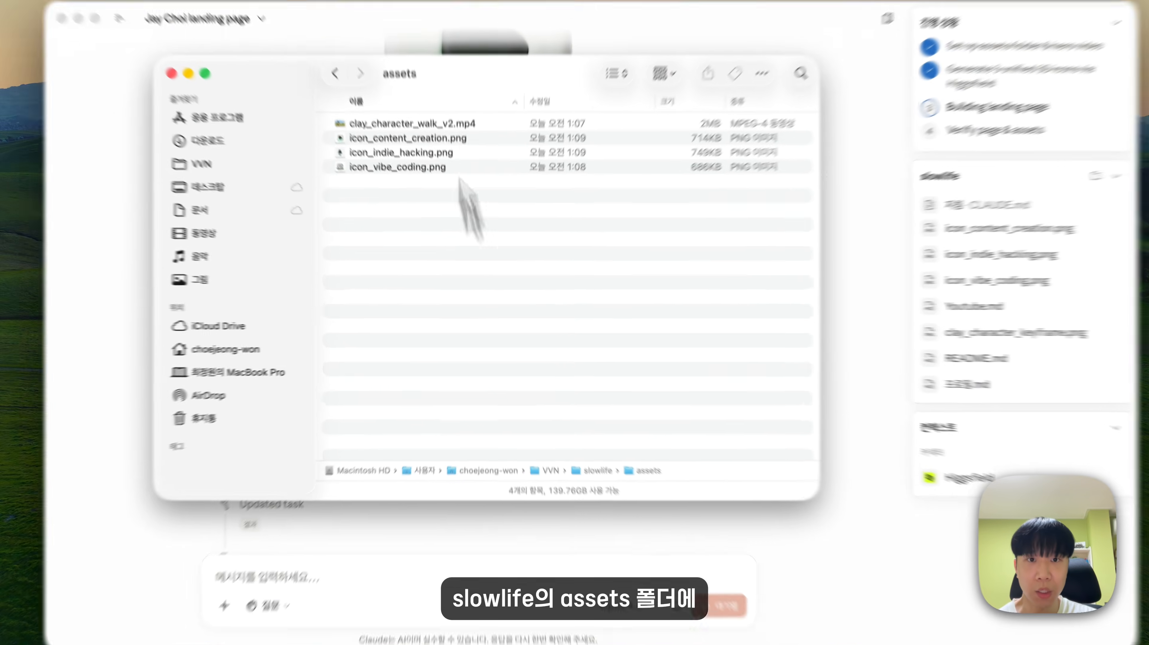
left_click_drag(468, 222, 466, 131)
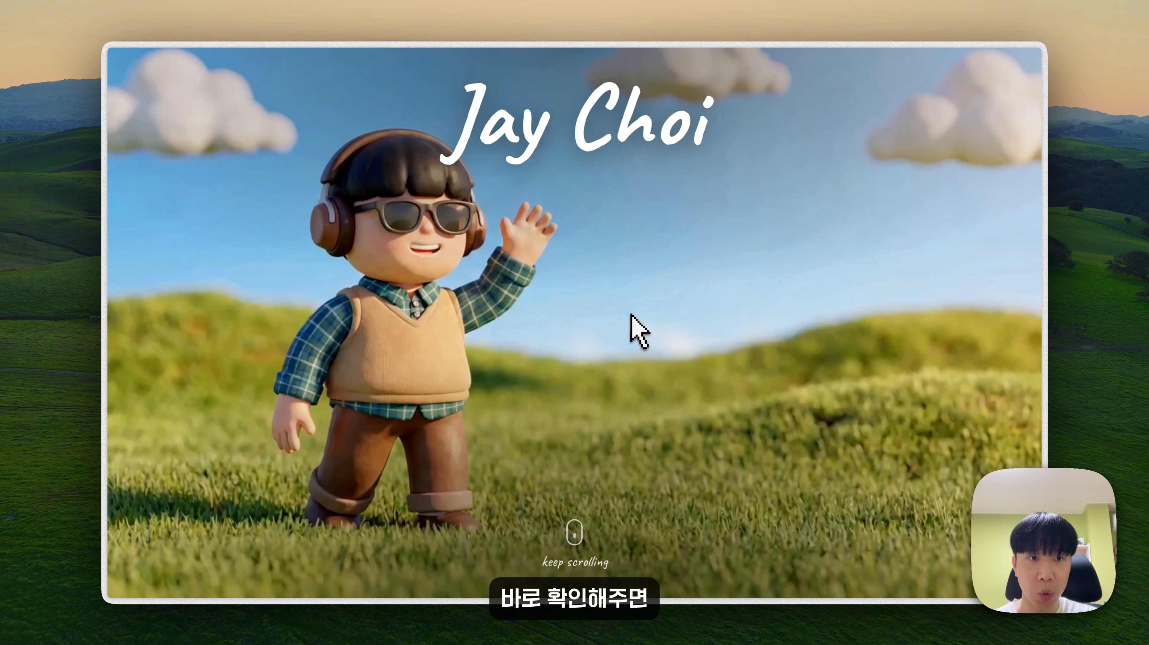
Step: Review the finished landing page from the scroll-driven hero video to the 3D icon cards and the section below
scroll(586, 334, "down", 10)
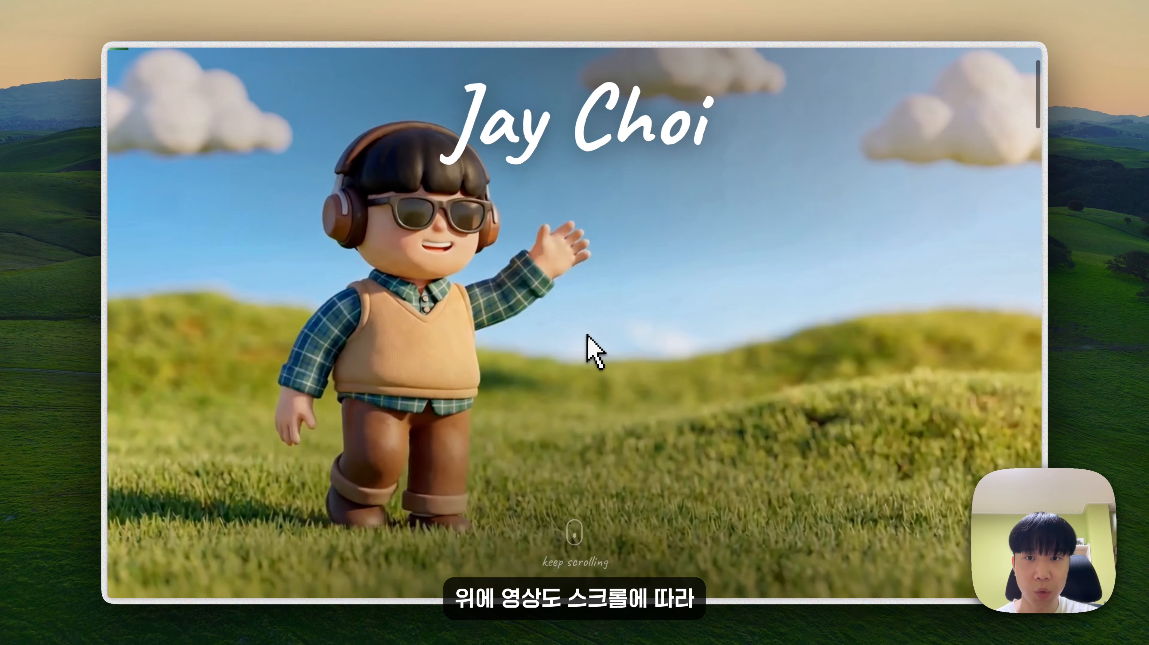
scroll(586, 335, "down", 10)
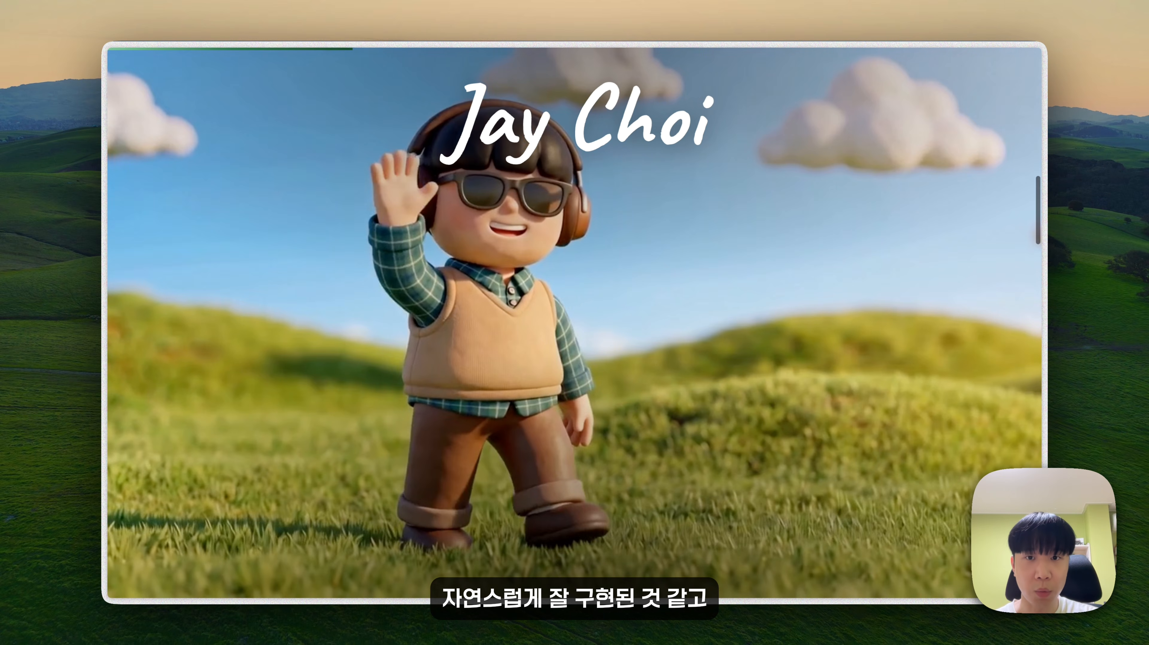
scroll(624, 364, "down", 5)
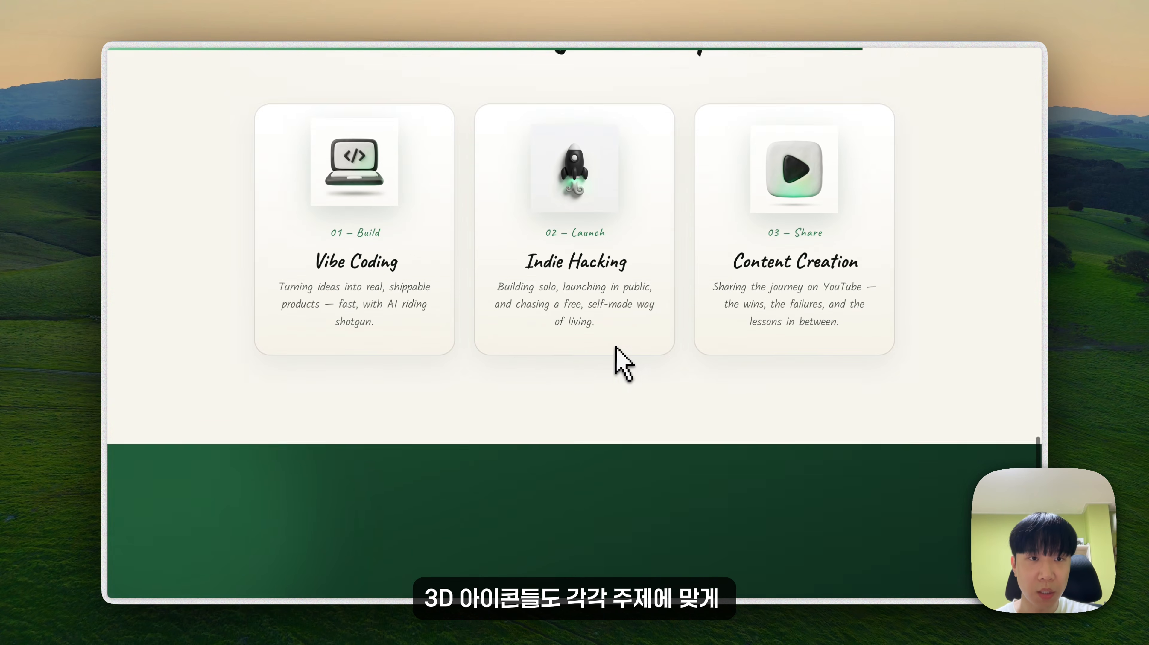
scroll(605, 424, "up", 2)
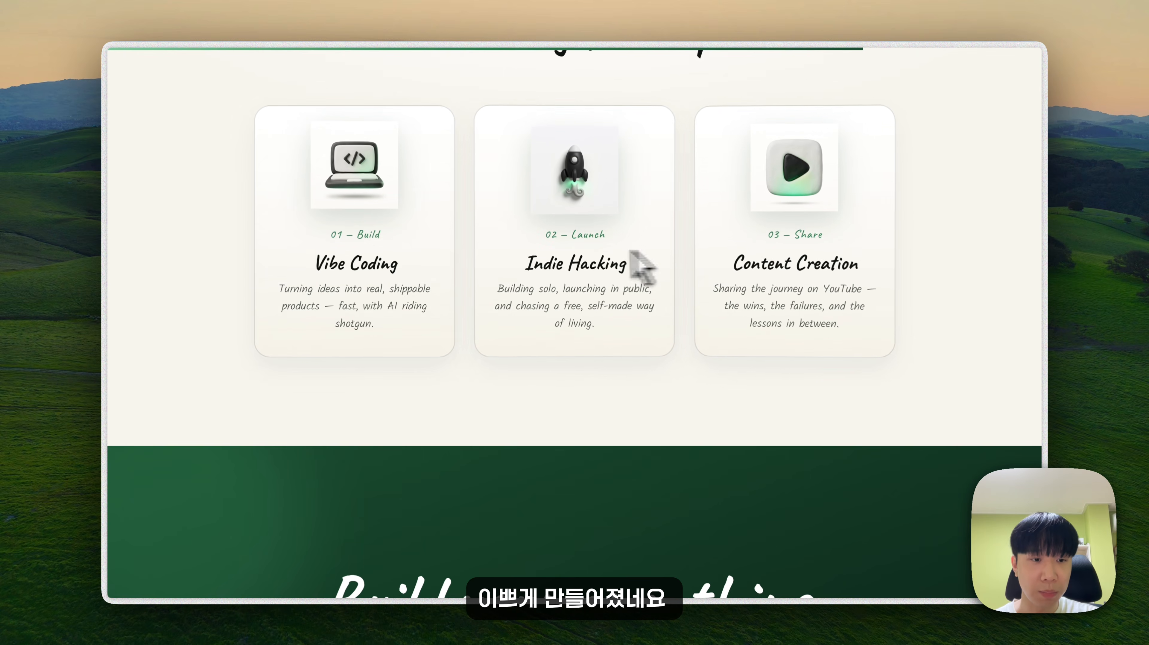
scroll(562, 470, "down", 10)
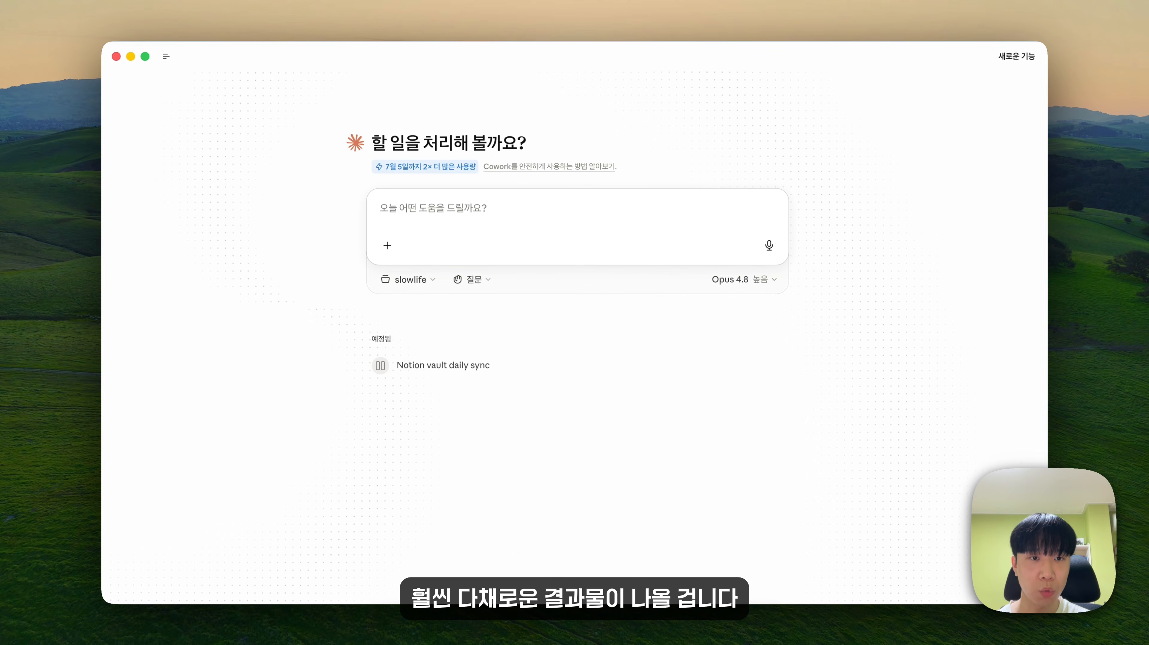
Step: Request a researched card news carousel on 2026 디자인 트렌드 with a cover, three key middle slides and a CTA, and preview the slides
type("지금부터 카드뉴스 캐러셀을 만들어 볼 거야. 2026 디자인 트렌드라는 주제로 만들 건데  1. 가장 먼저 관련 정보를 조사한다. 2. 첫 장은 표지, 마지막 장은 CTA로 구성한다. 3. 가운데 나머지는 3가지 핵심 내용을 넘버링으로 구현한다. 4. 모든 장의 디자인은 Full-bleed 이미지를 배경에 배치한다. 이 이미지는 모두 Higgsfield MCP를 사용해서 만들 거야. 5. 텍스트는 가독성이 좋게, 색은 블랙앤화이트만 사용하고, 레이아웃을 전체적으로 통일하여 읽기 쉽게 한다. 6. 기타 레이아웃이 필요할 경우에는 미니멀한 스타일로 통일되게 디자인한다.")
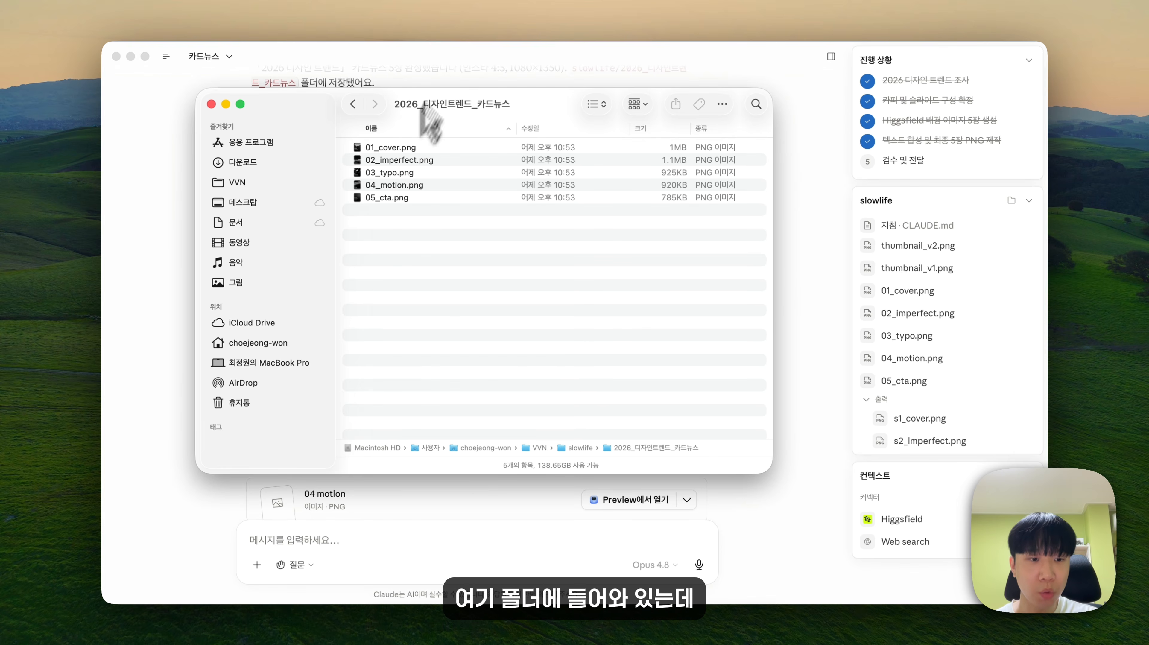
left_click(436, 147)
key("space")
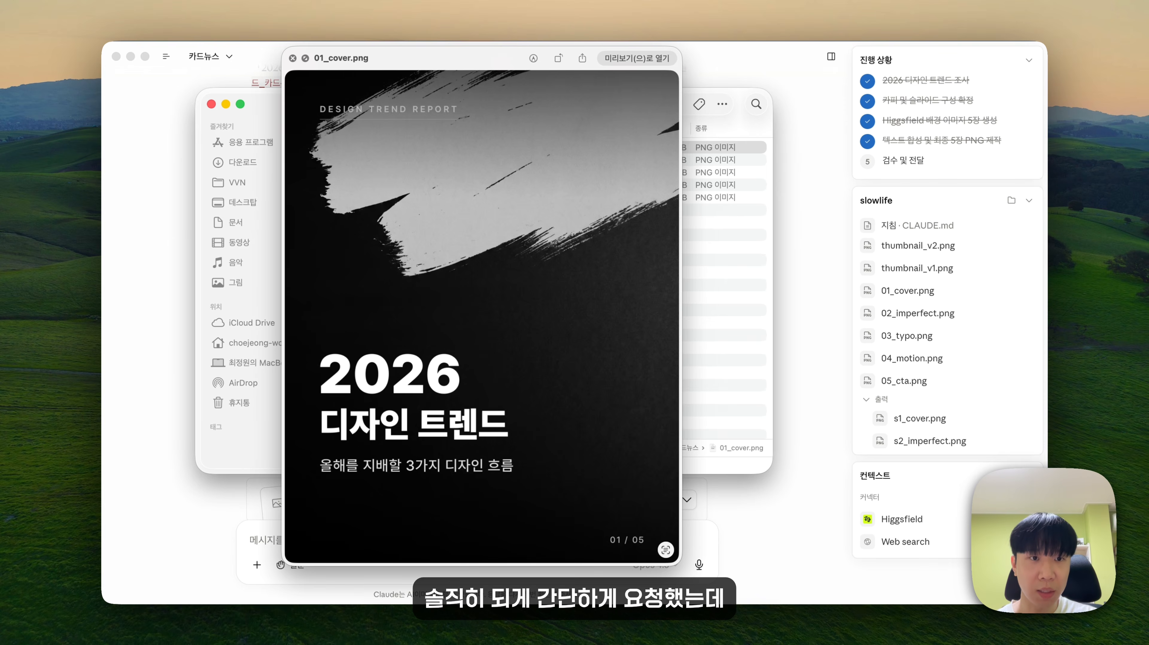
key("Down")
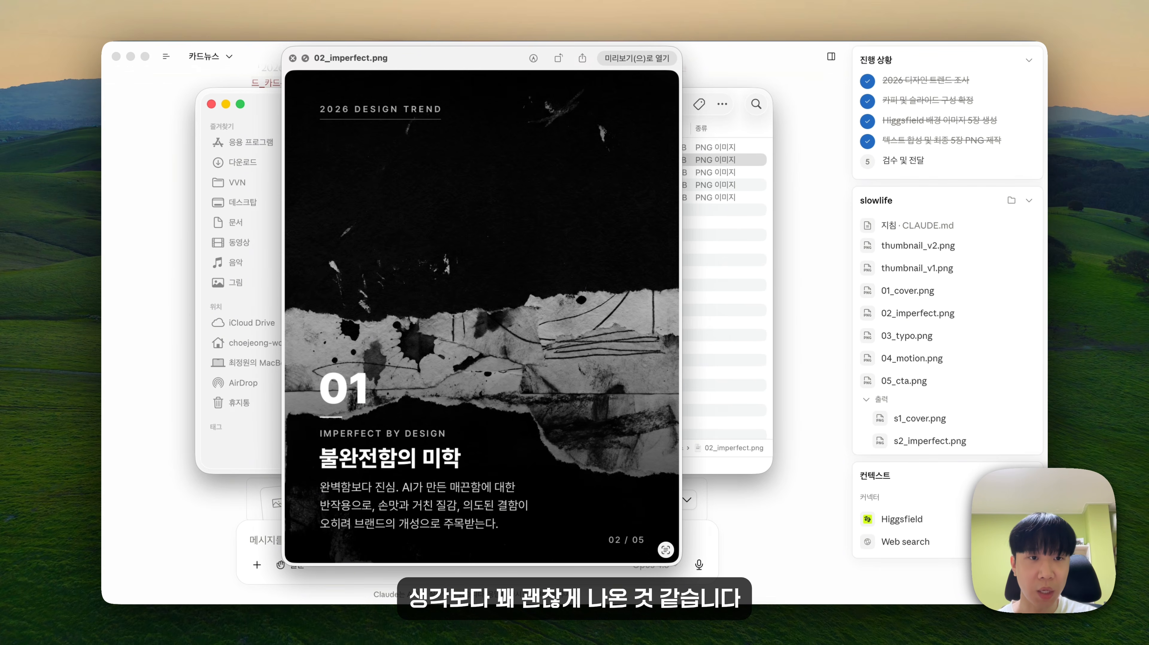
key("Down")
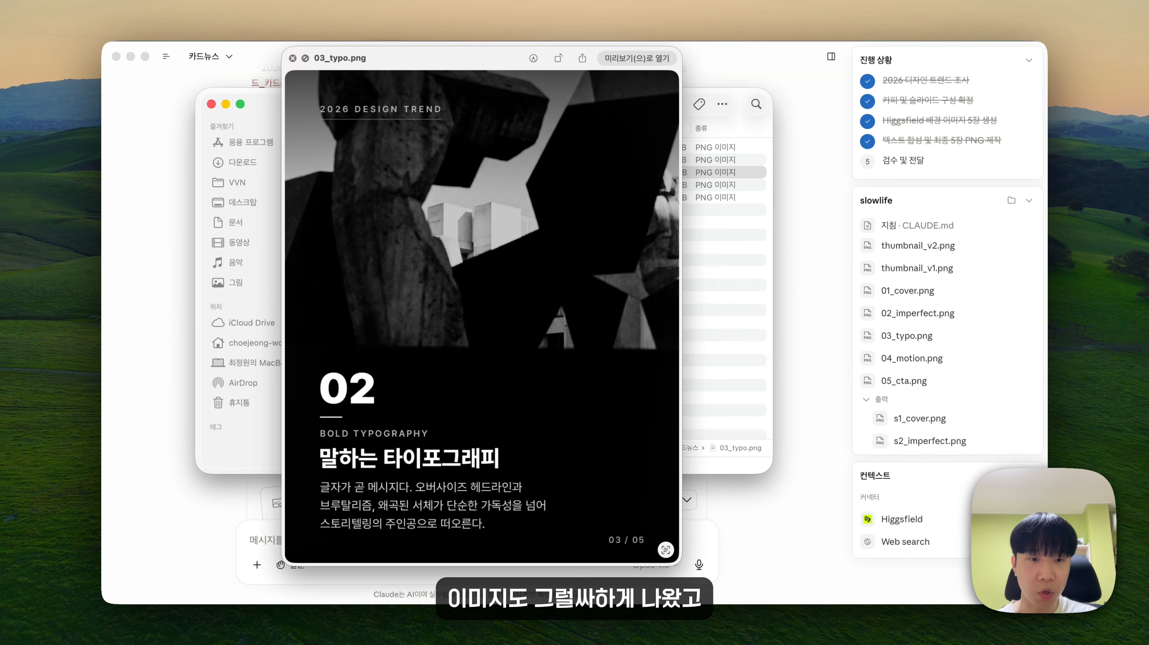
key("Down")
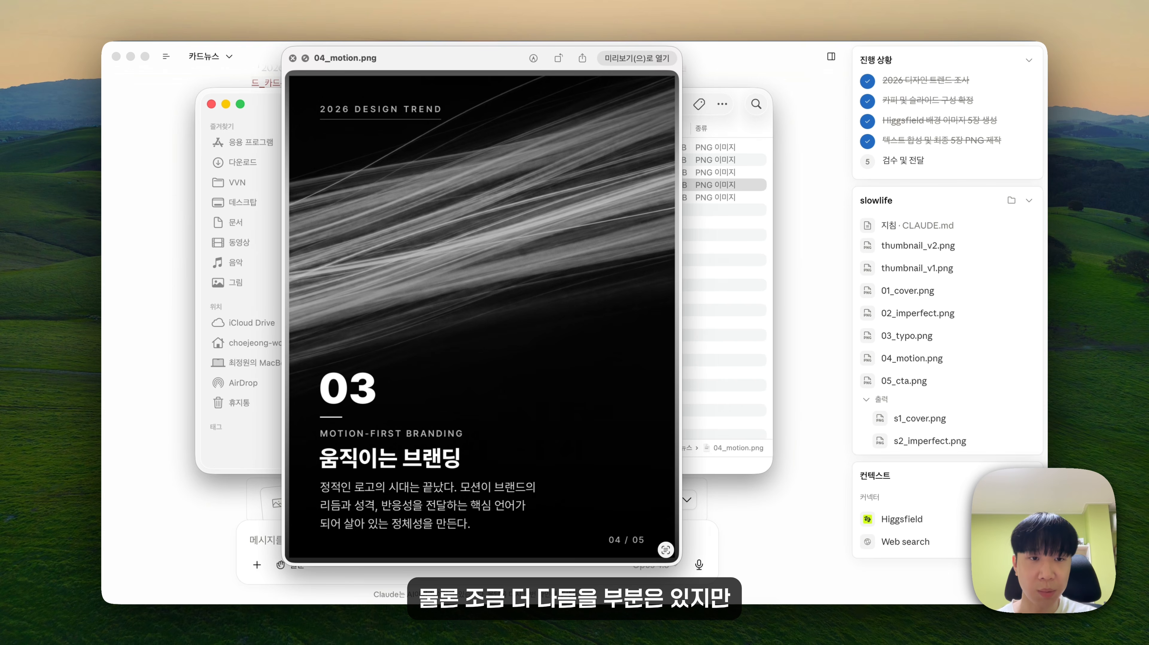
key("Down")
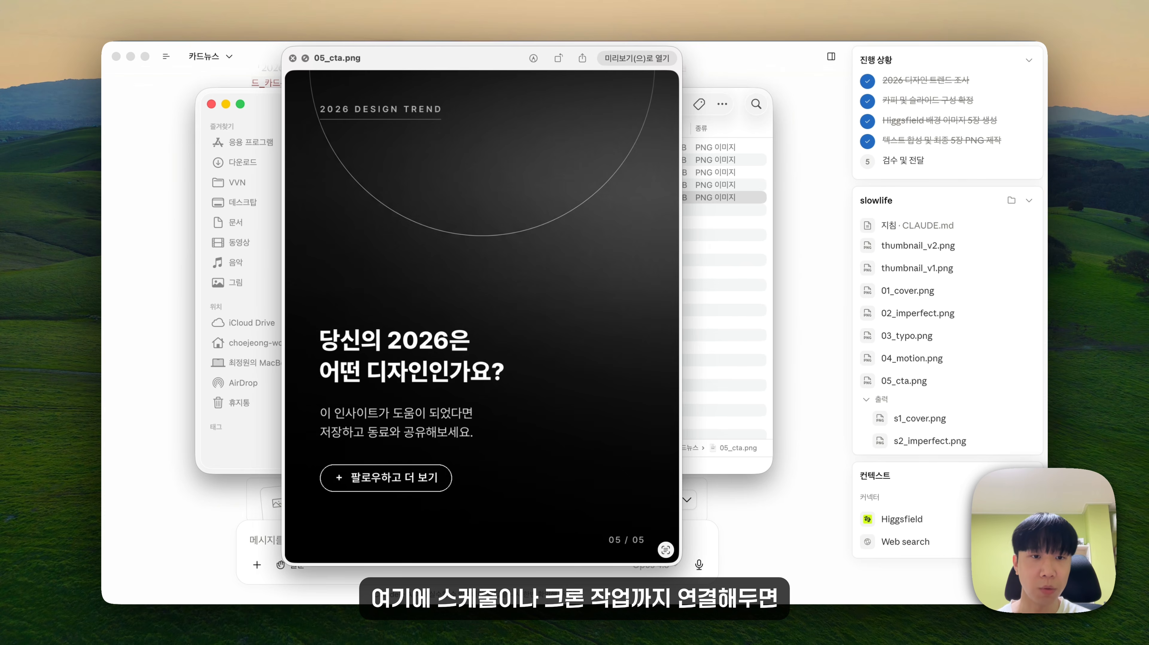
key("Up")
key("Up")
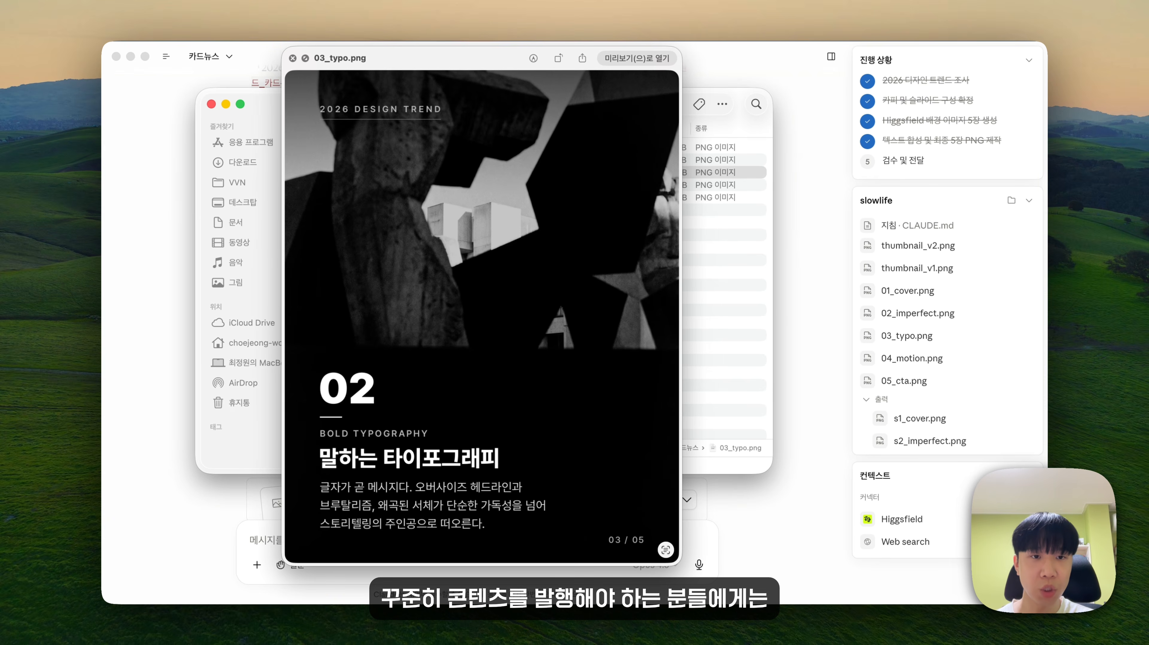
key("Up")
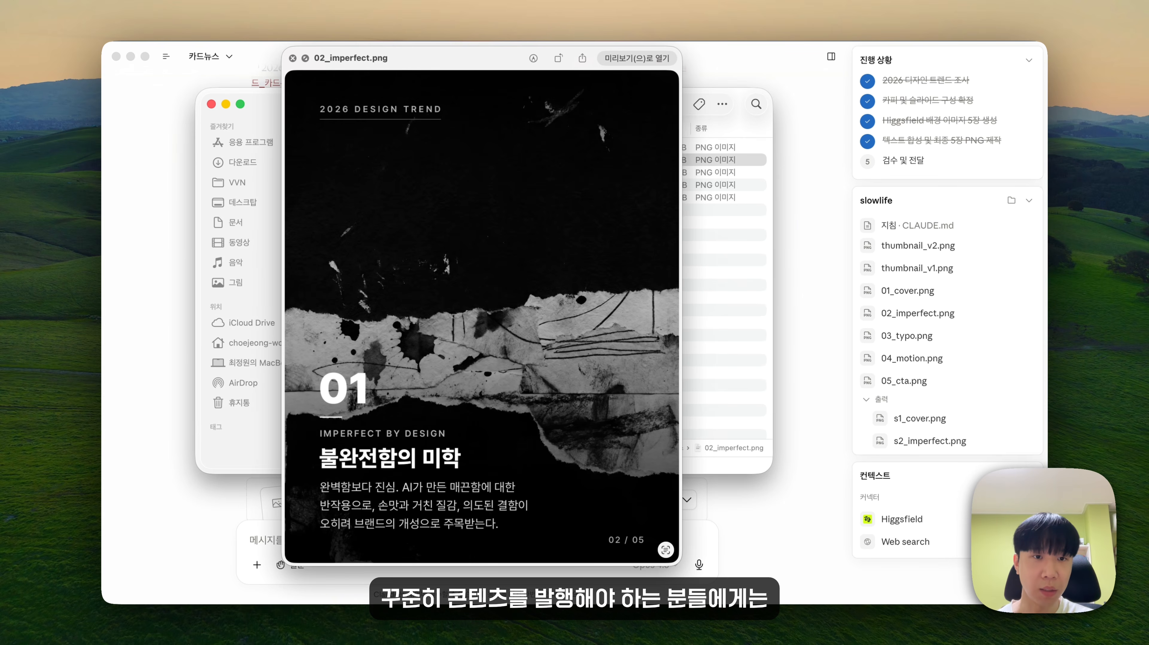
key("Up")
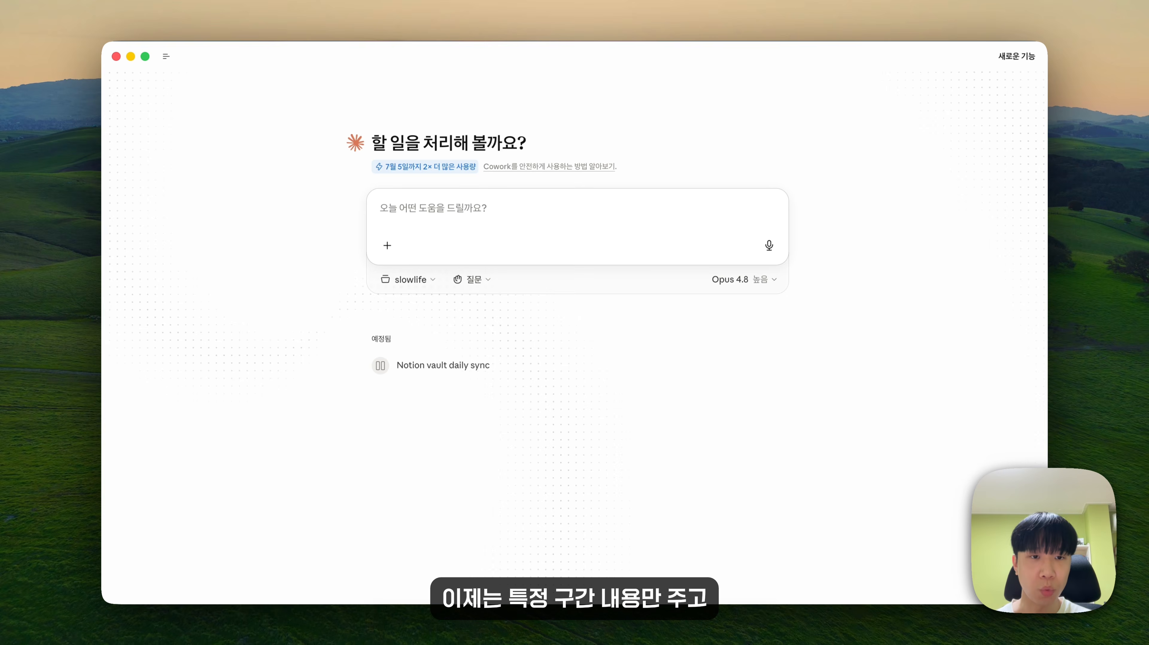
Step: Request B-roll for a YouTube video from the quoted passage on Claude-like agents and Higgsfield, and review the generated clips
type("유튜브 영상에 대한 b-roll을 만들려고 하는데  \"사실 클로드 같은 에이전트들은 기획하거나 지시하는 일은 정말 잘하지만 이미지를 직접 만들거나 특히 영상을 직접 생성해 주지는 못하는데 바로 그 부분을 Higgsfield MCP가 채워줄 수 있습니다 쉽게 말해 클로드가 감독이라면 Higgsfield는 실제 촬영팀인 거죠\"  이 내용에 어울리는 시네마틱한 B-roll 을 Higgsfield MCP를 사용해서 만들어보자")
left_click_drag(600, 265, 350, 228)
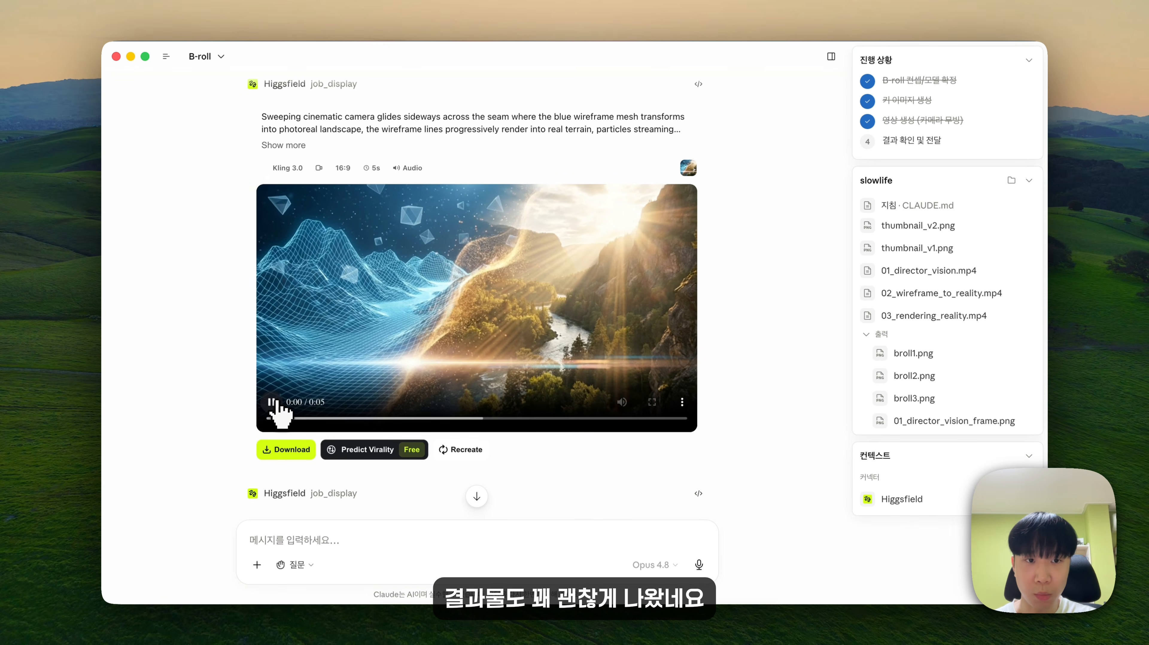
scroll(475, 312, "down", 10)
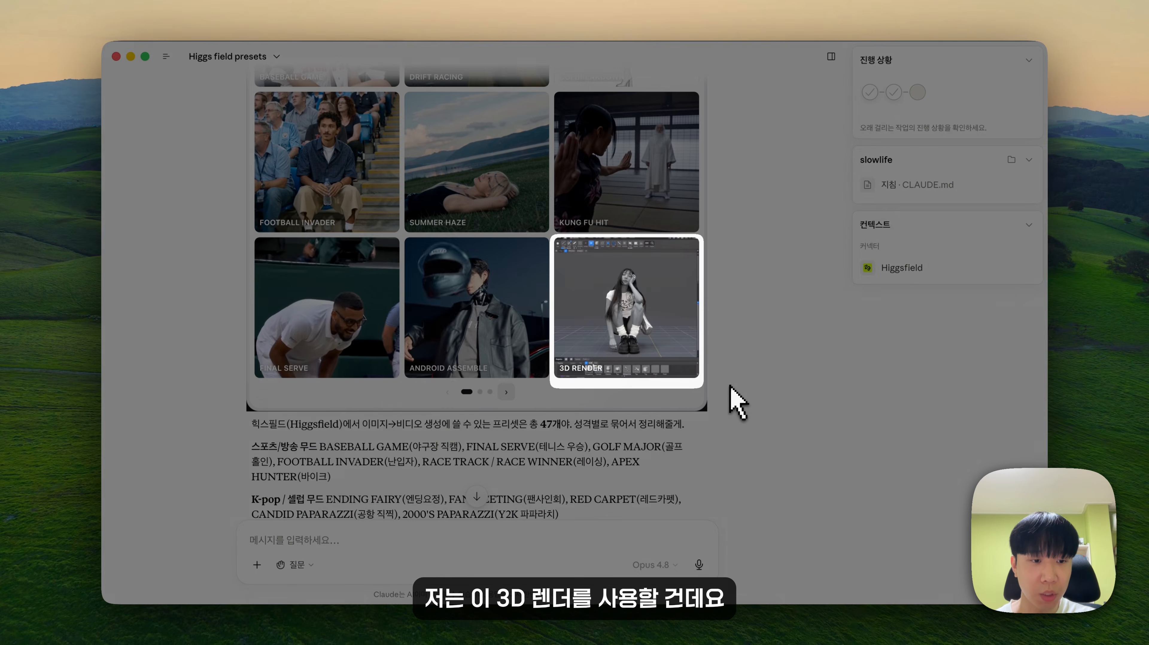
Step: Choose the 3D RENDER preset from the Higgsfield presets and play the video made with it on the Higgsfield website
left_click(627, 362)
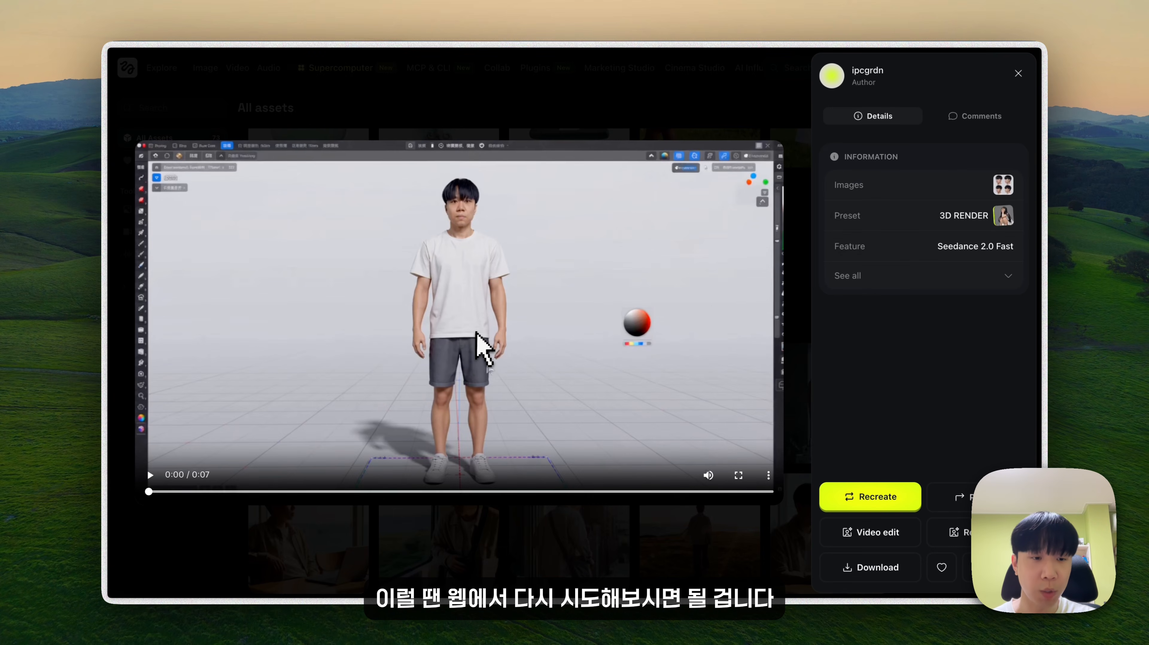
left_click(479, 340)
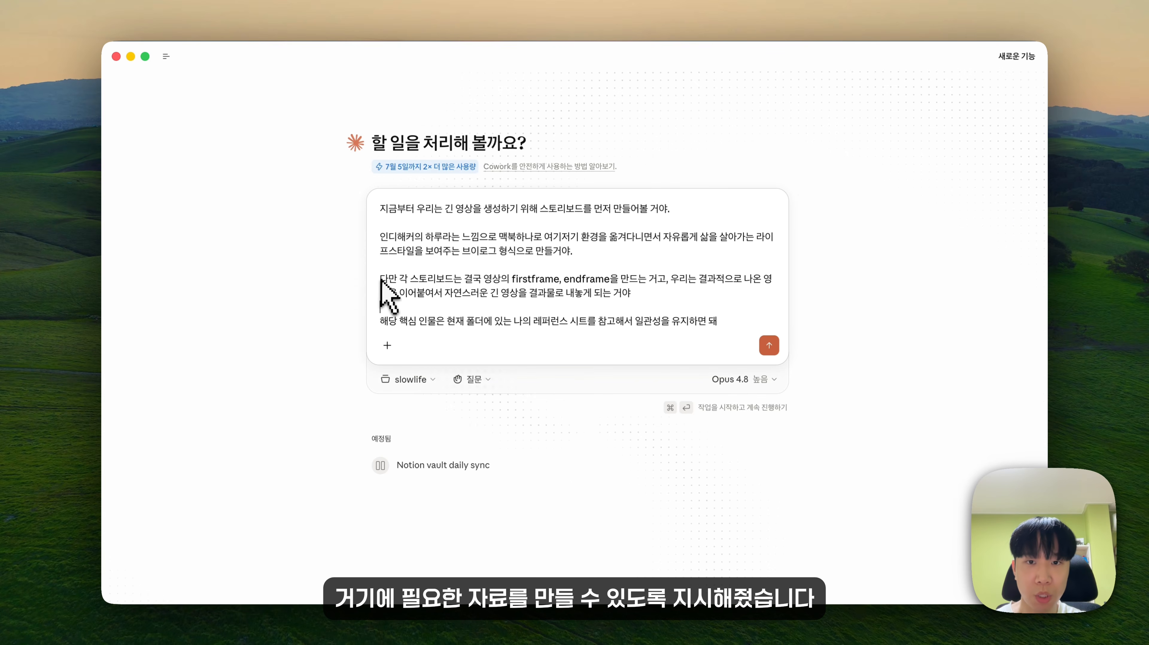
Step: Request an indie hacker day vlog storyboard with firstframe and endframe per scene and reference-sheet consistency, and read the storyboard document
left_click_drag(501, 294, 643, 298)
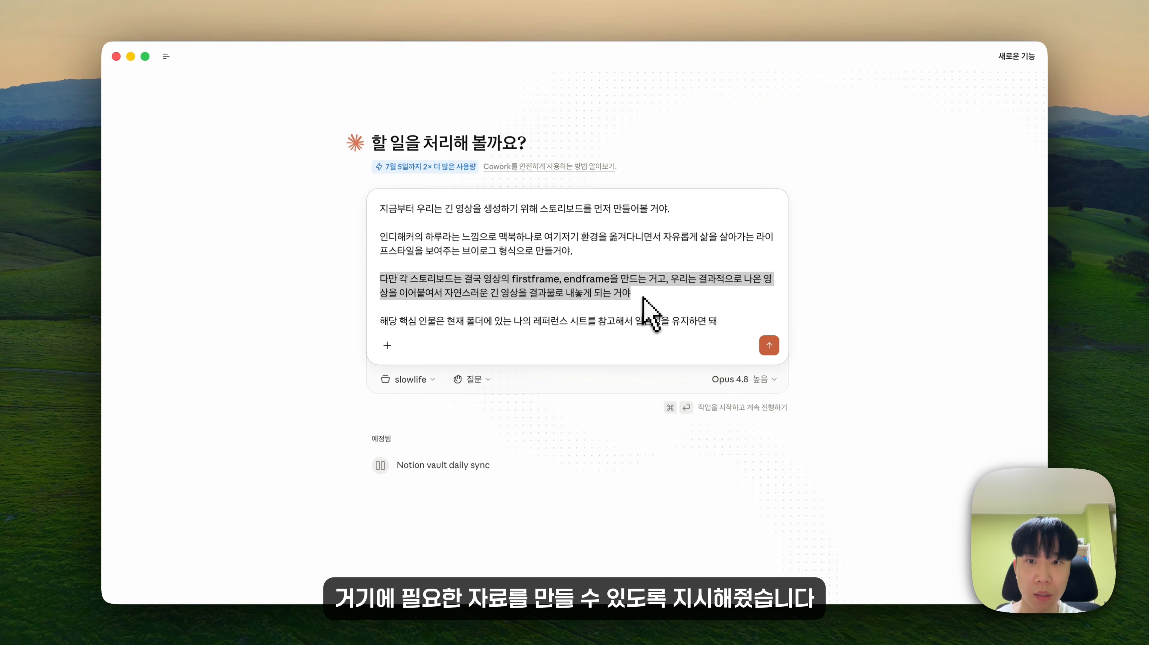
left_click_drag(514, 322, 623, 323)
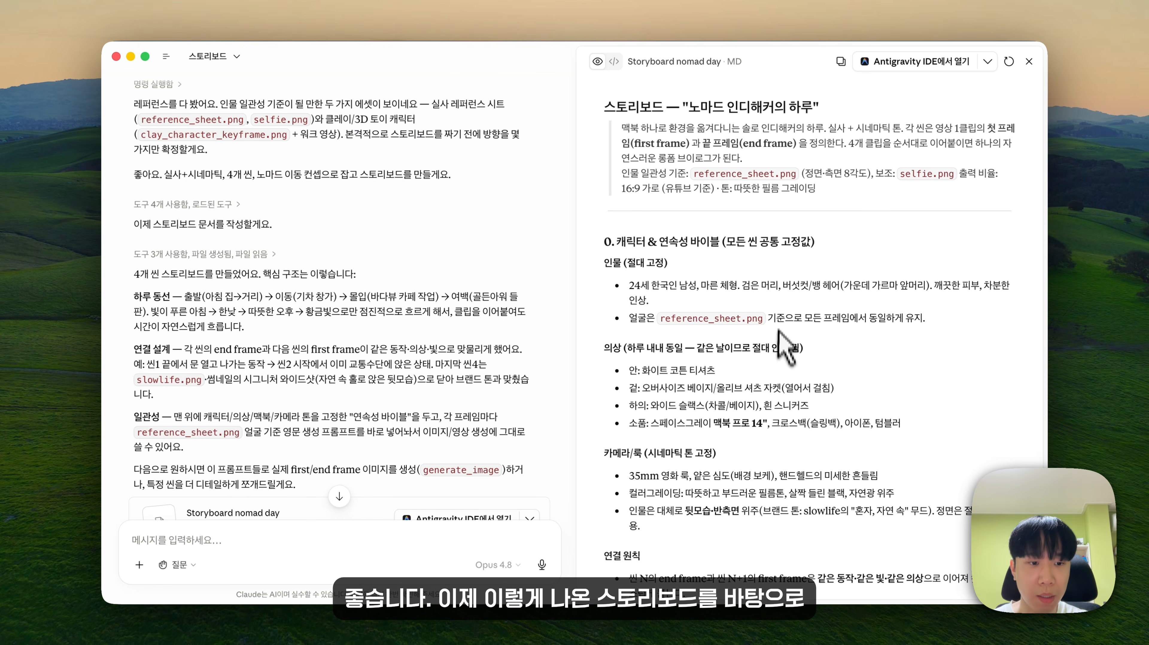
scroll(784, 348, "down", 4)
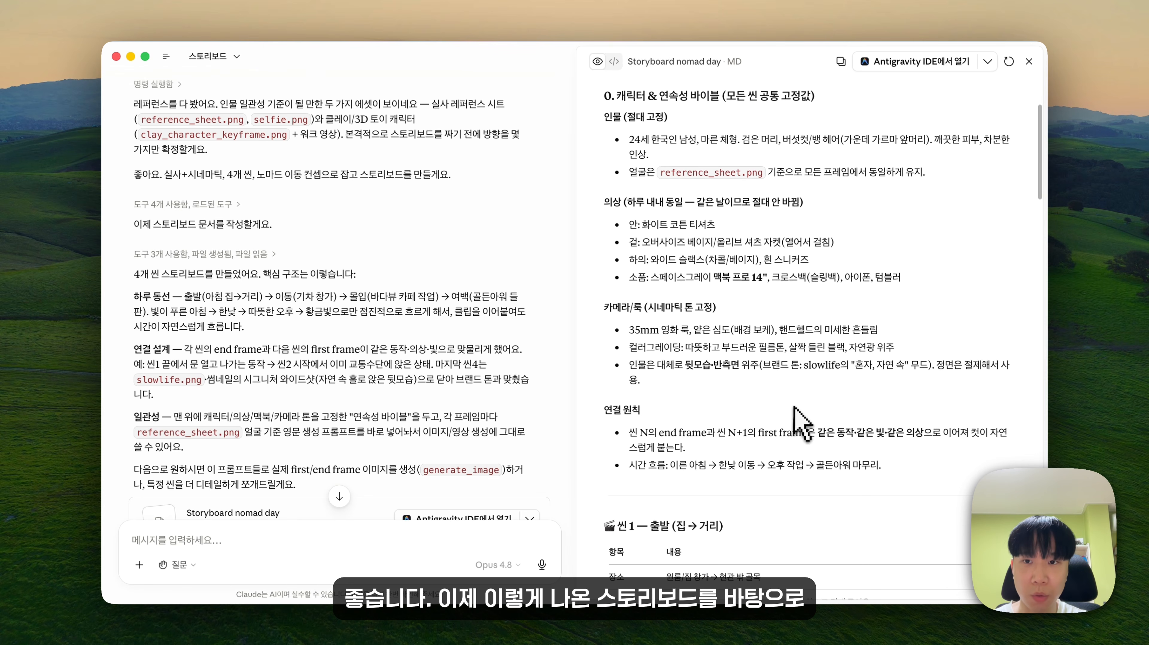
scroll(746, 447, "down", 10)
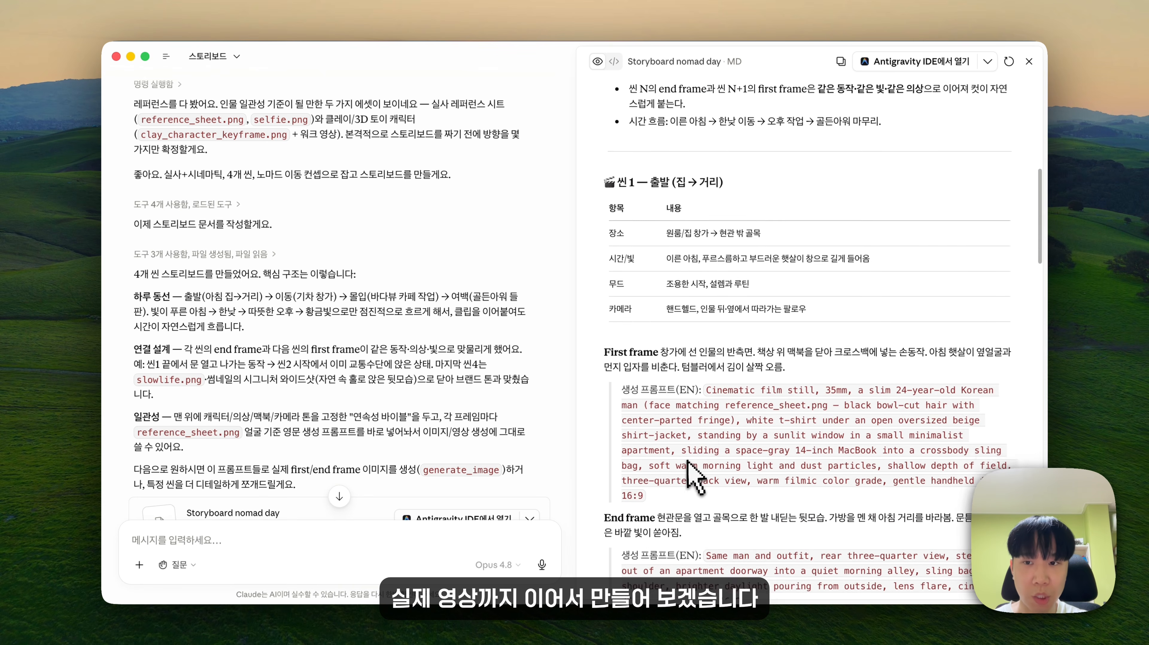
scroll(691, 477, "down", 10)
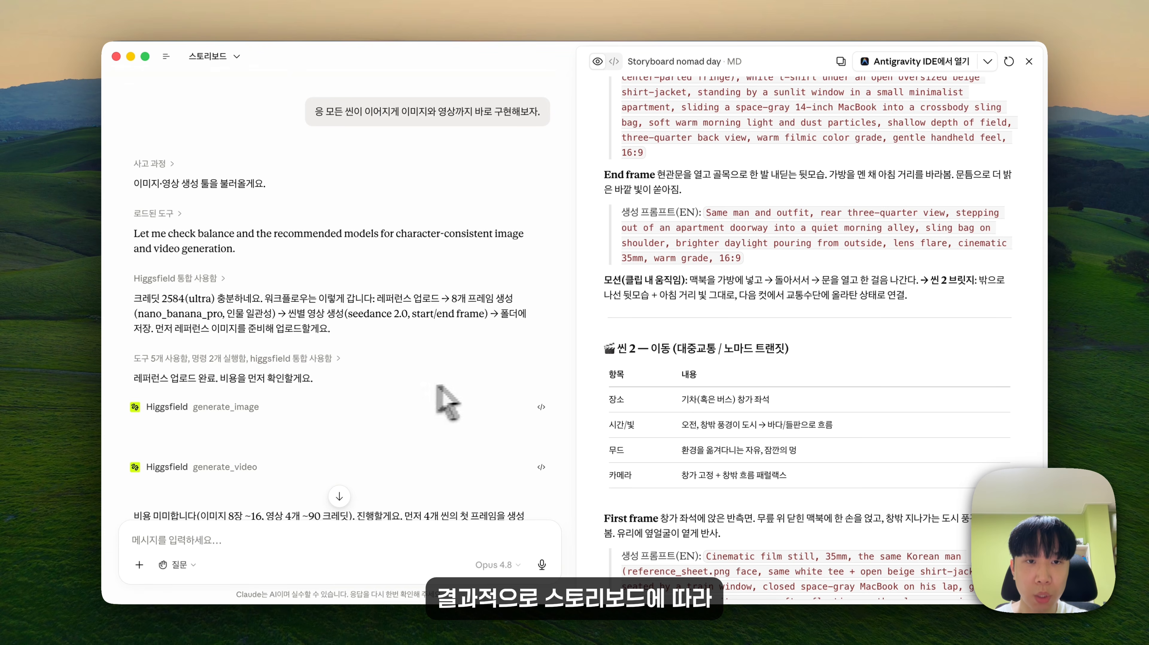
Step: Look through the scene images and videos that Higgsfield generated from the storyboard in the conversation
scroll(421, 404, "down", 8)
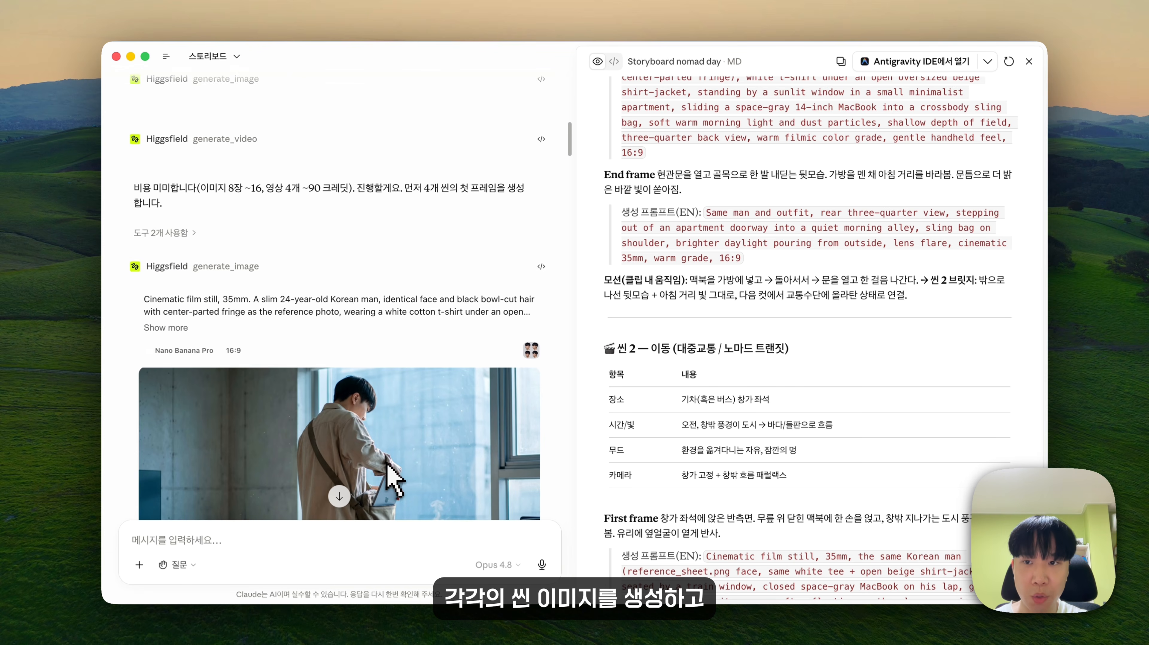
scroll(411, 404, "down", 12)
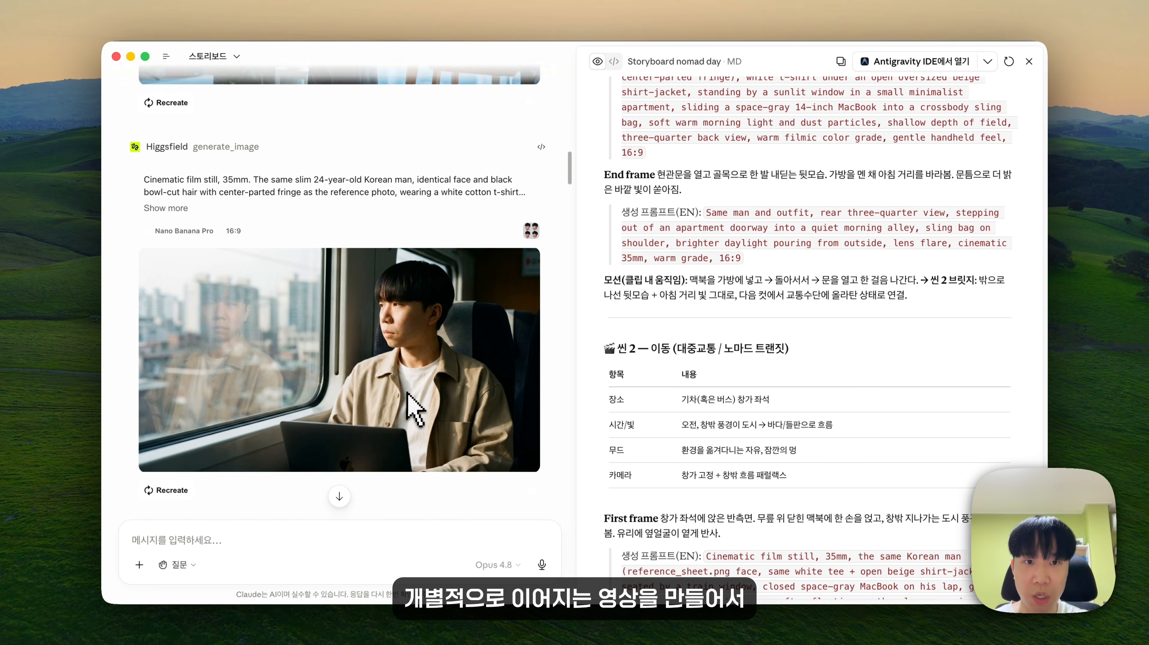
scroll(407, 394, "down", 9)
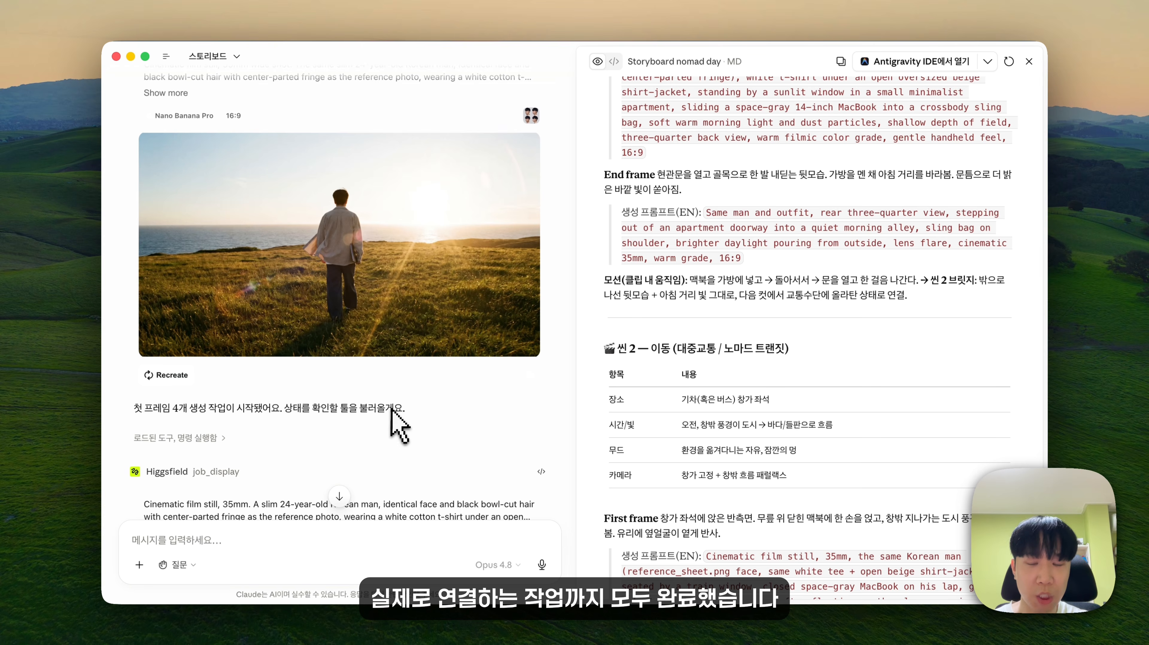
scroll(397, 425, "down", 10)
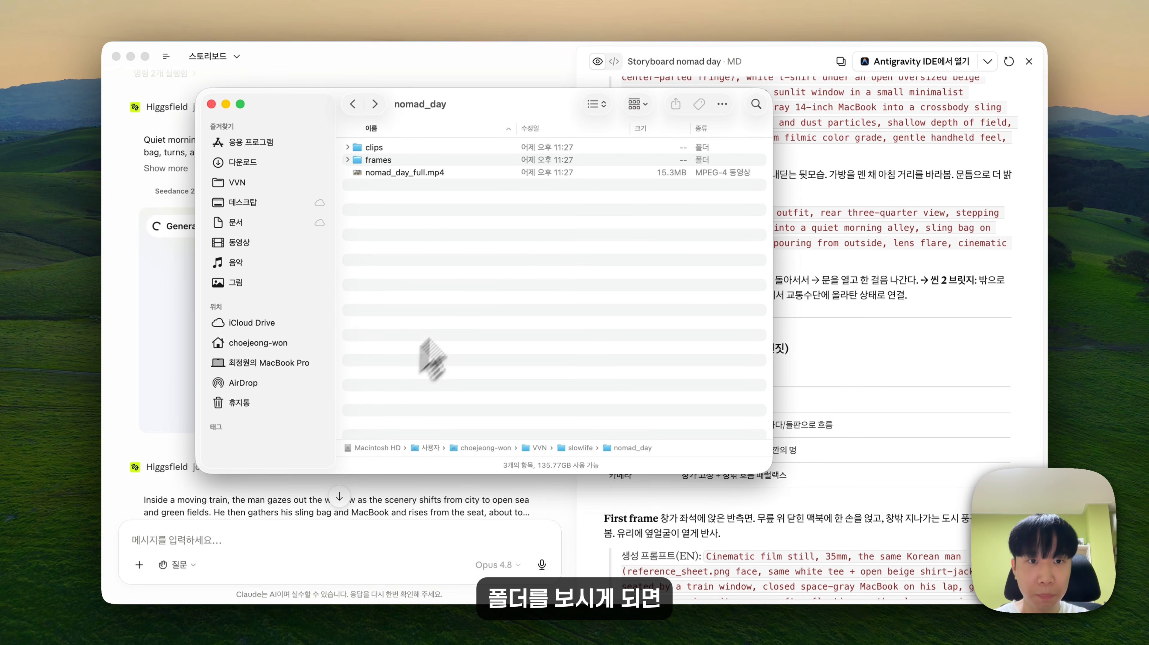
Step: Open the frames folder in nomad_day and preview the scene frame images and the scene clips, including scene1_departure.mp4 and scene2_transit.mp4
double_click(404, 160)
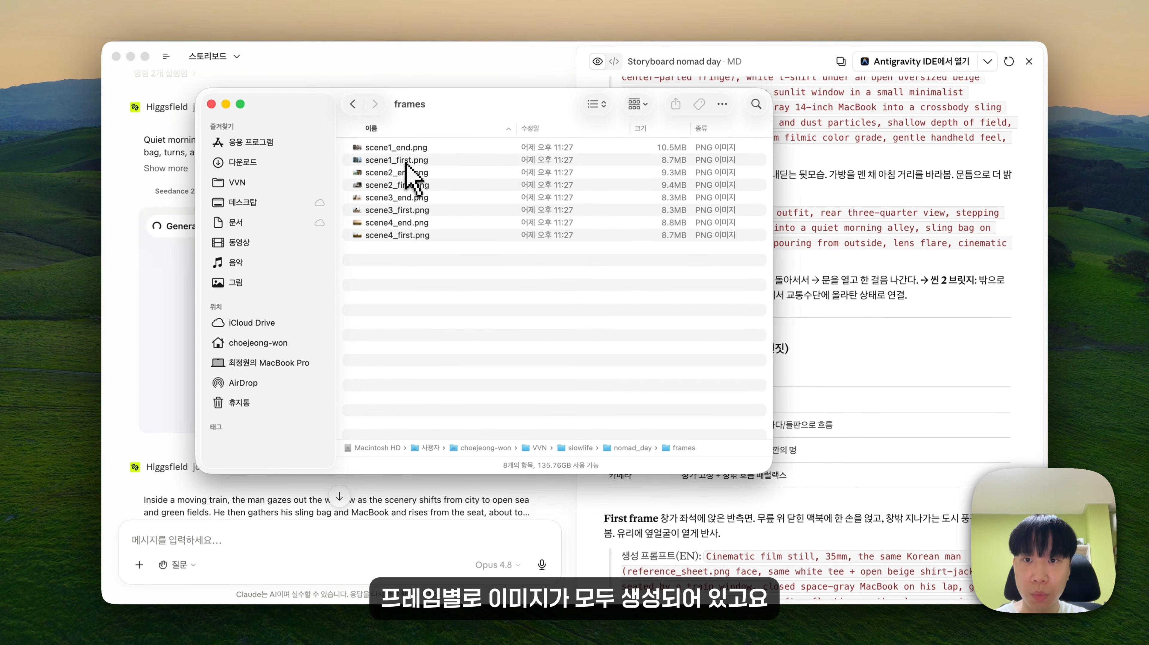
left_click(409, 172)
key("space")
key("Down")
key("Down")
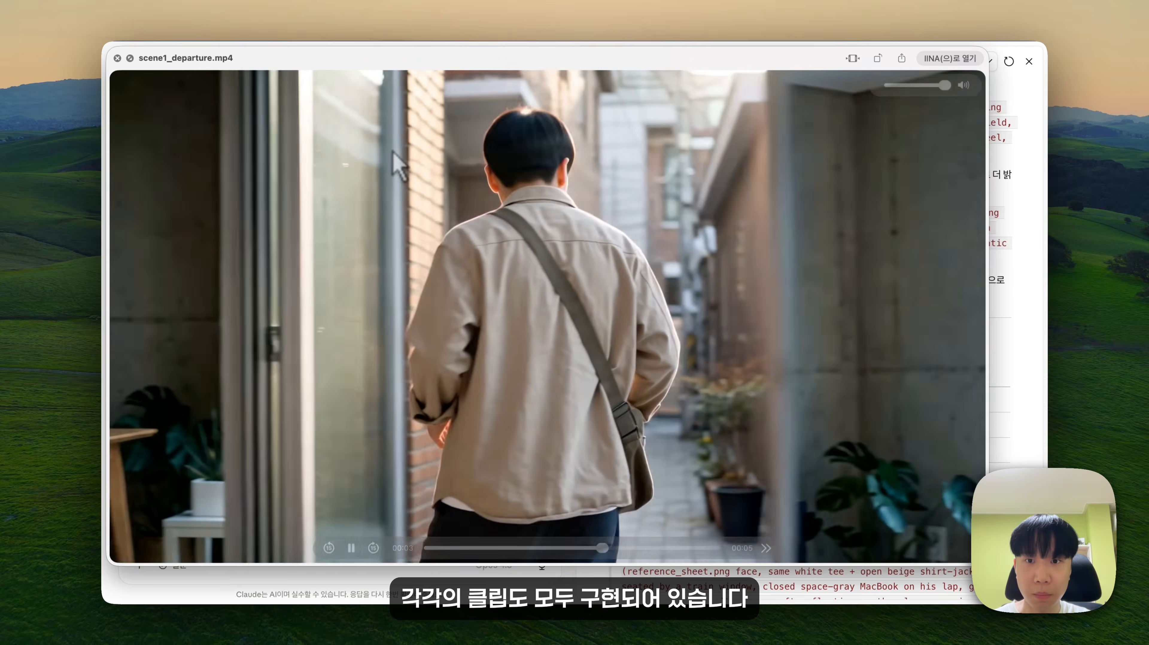
key("Down")
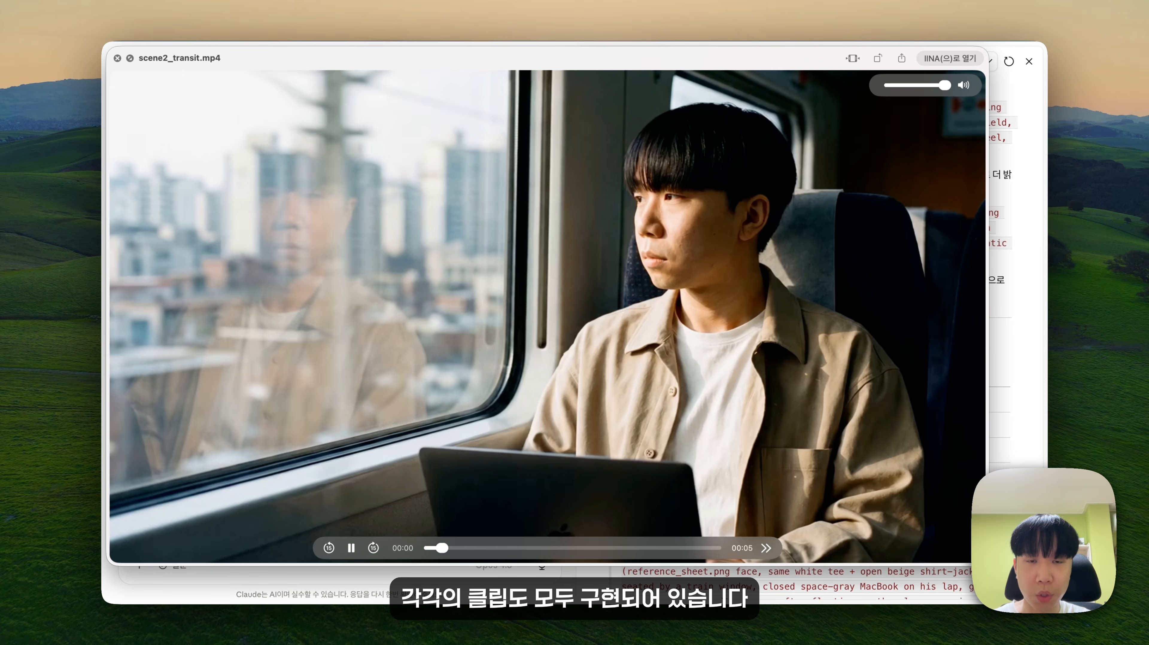
Step: Finish previewing the scene clips and select the combined video nomad_day_full.mp4 in the nomad_day folder
key("Down")
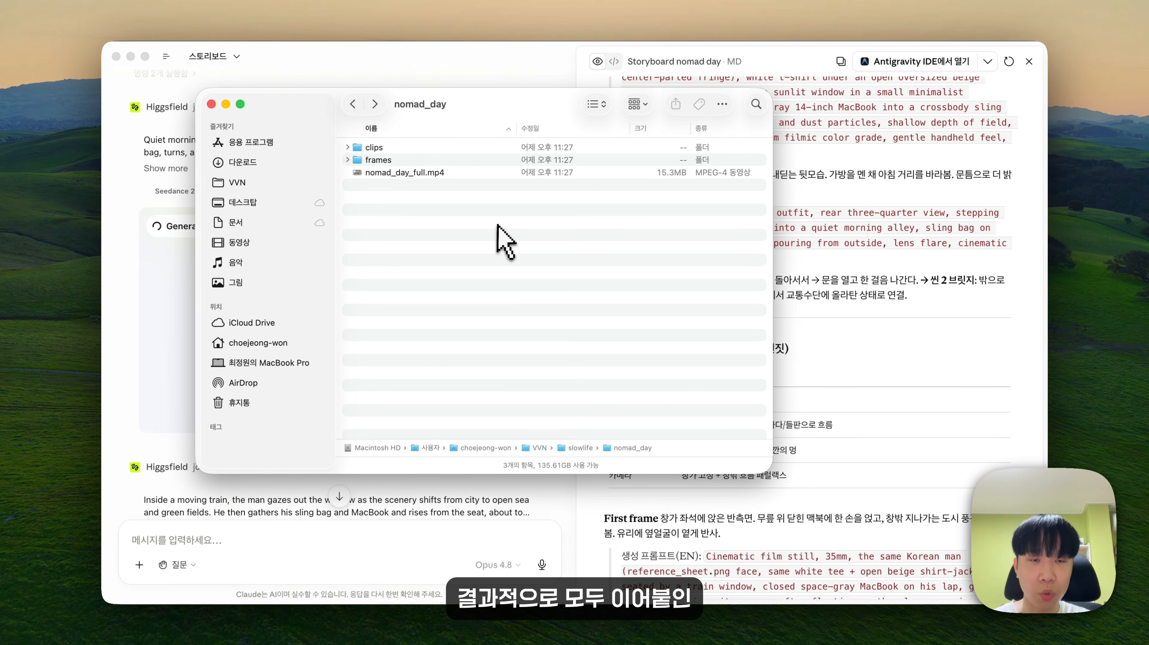
left_click(423, 174)
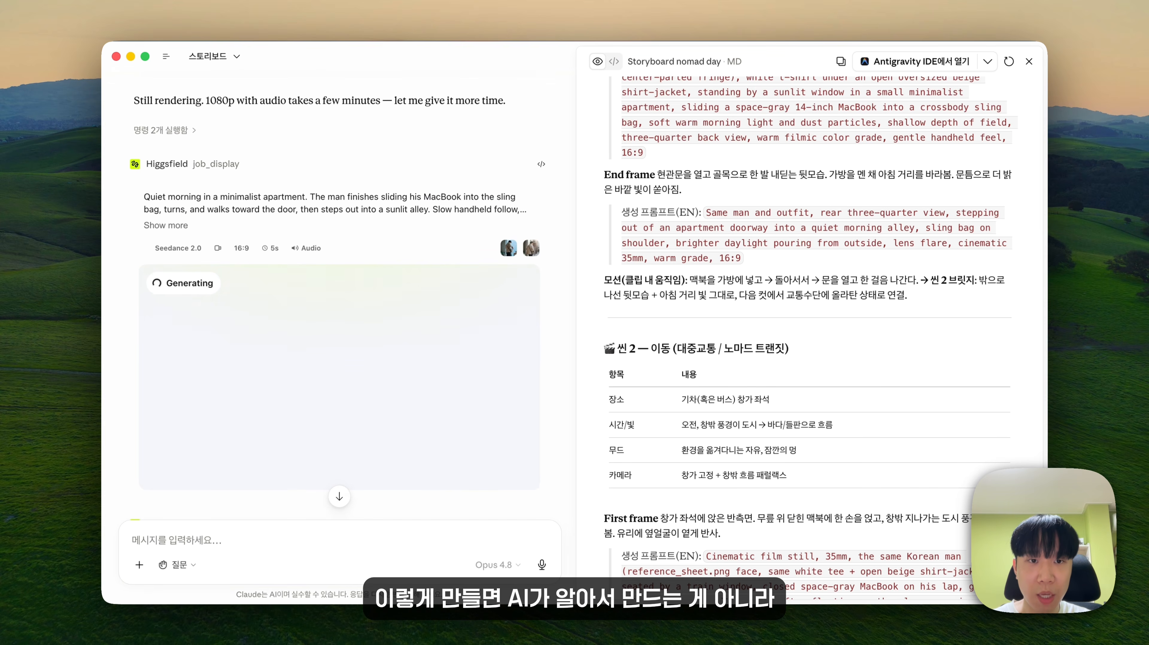
Step: Review the Seedance 2.0 scene videos in the storyboard conversation, from the apartment morning to the golden-hour coastal field
scroll(524, 407, "down", 15)
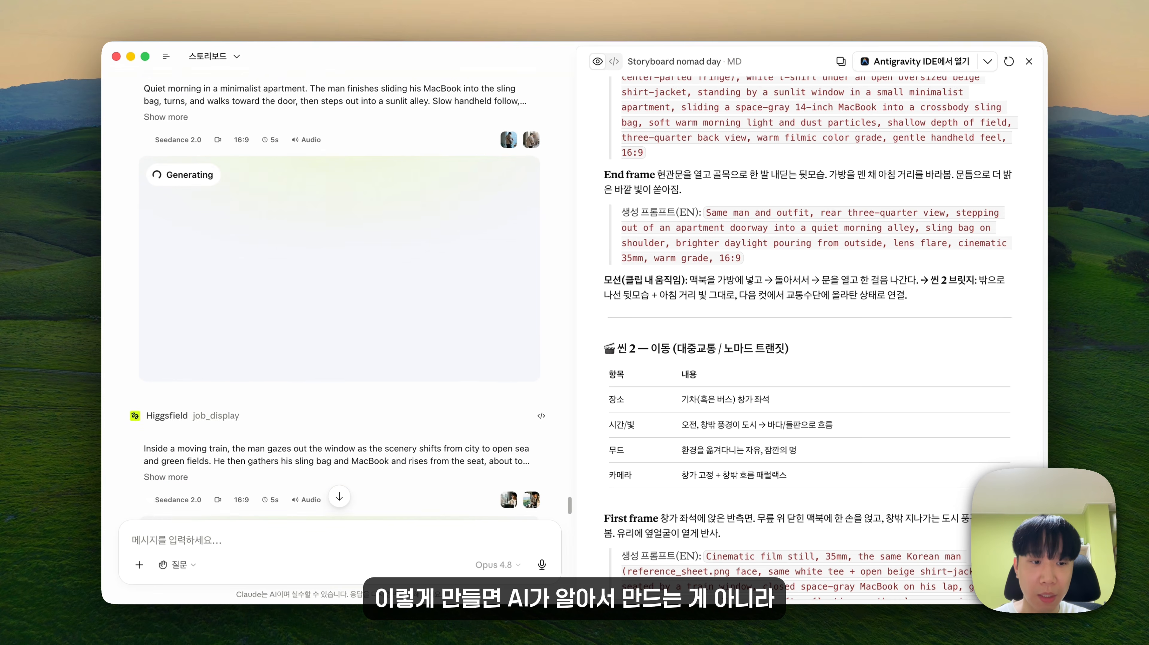
scroll(518, 391, "down", 13)
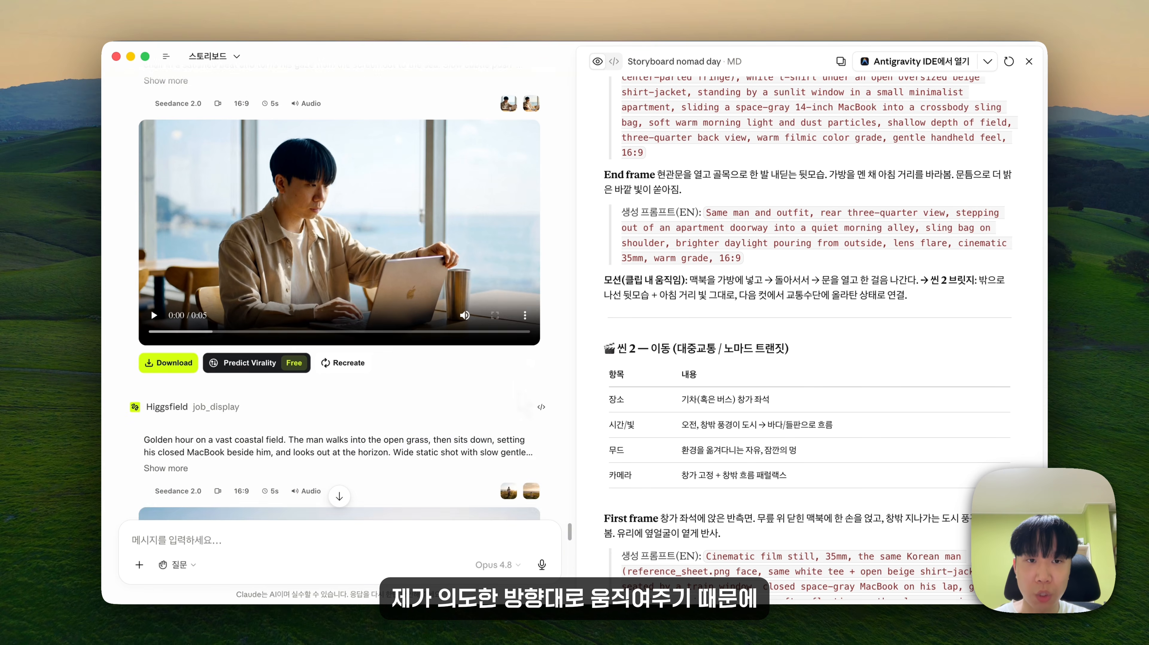
scroll(519, 416, "down", 10)
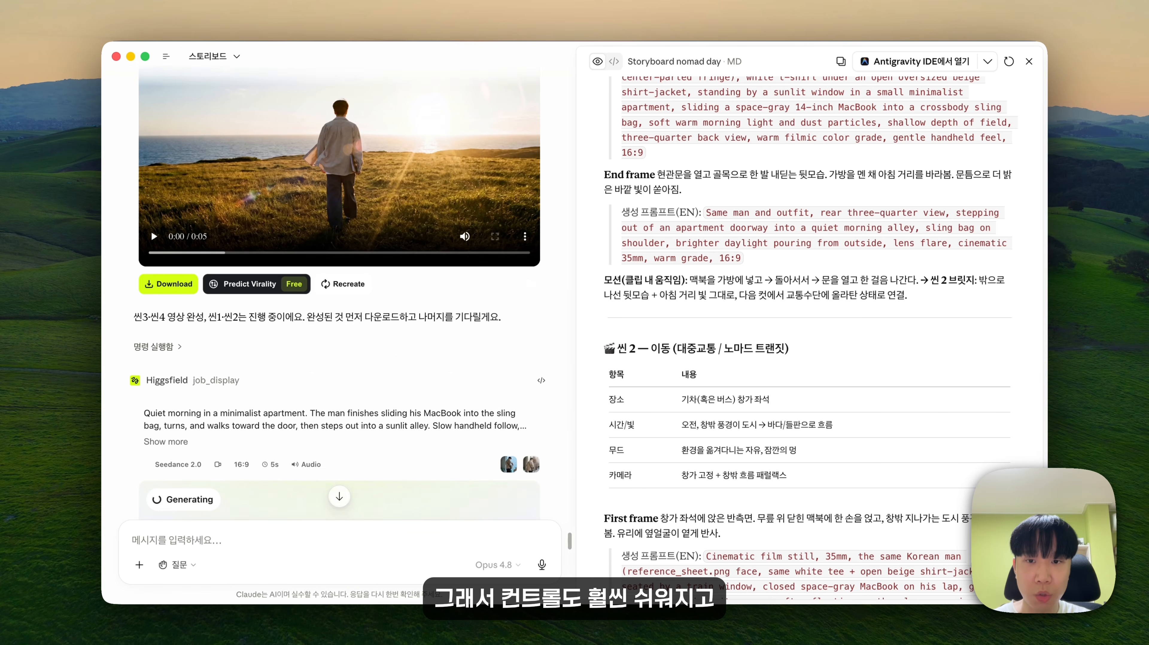
scroll(542, 376, "down", 10)
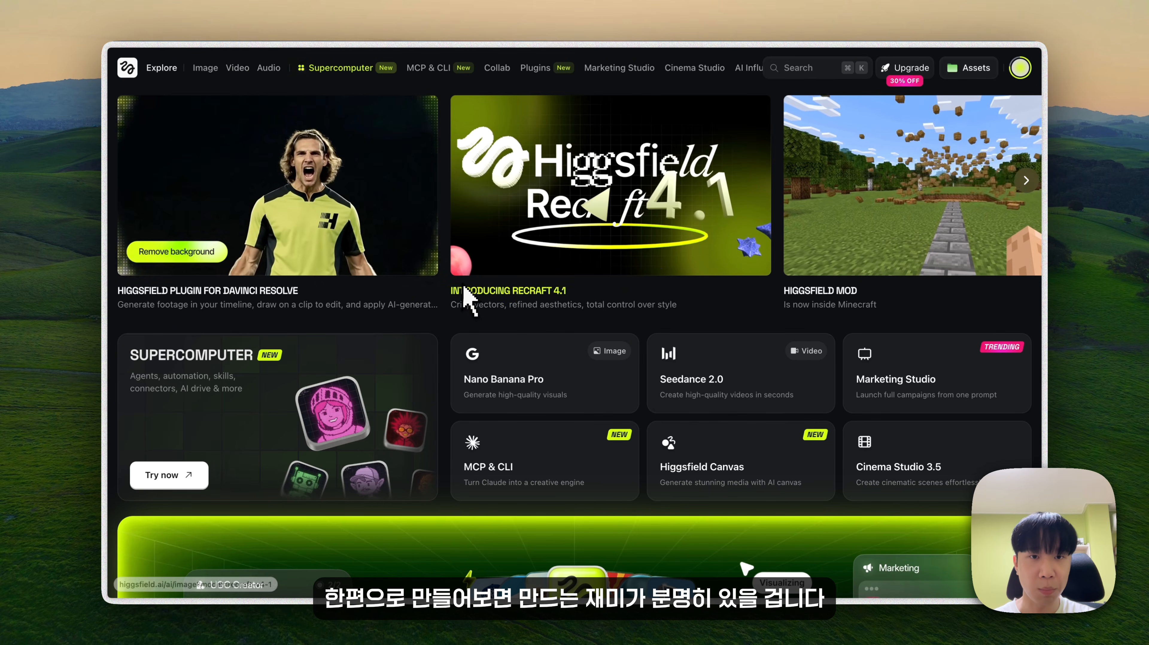
Step: Switch to the Higgsfield website and browse its featured announcements through to Higgsfield Mod and Higgsfield Plugins
scroll(540, 221, "right", 1)
scroll(542, 244, "right", 5)
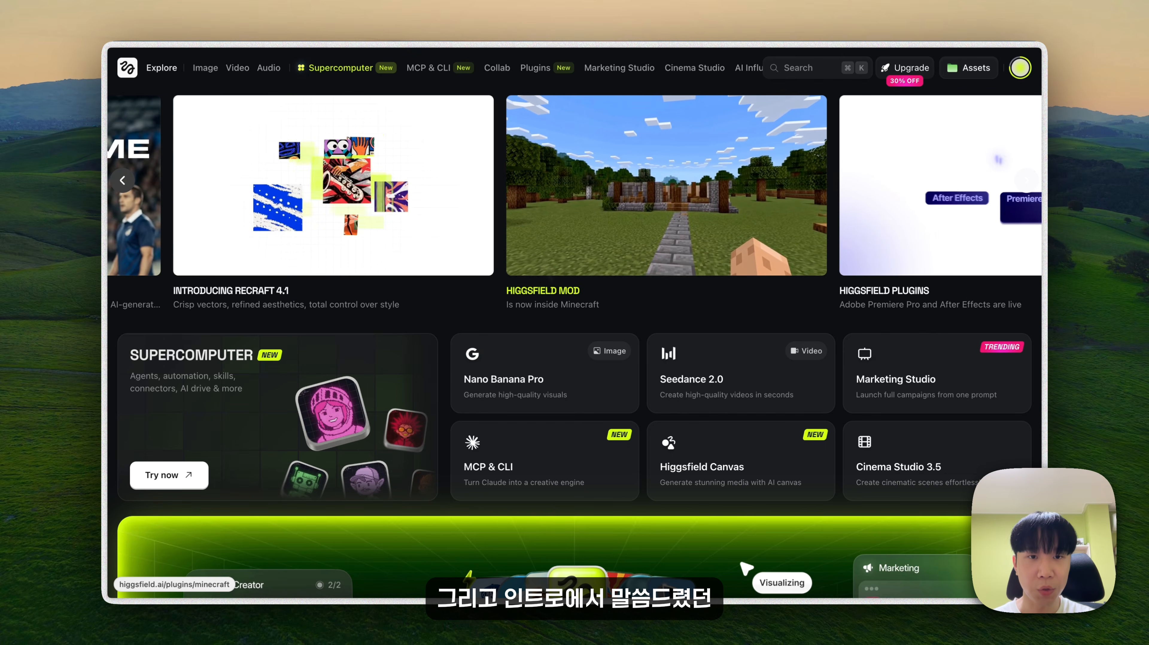